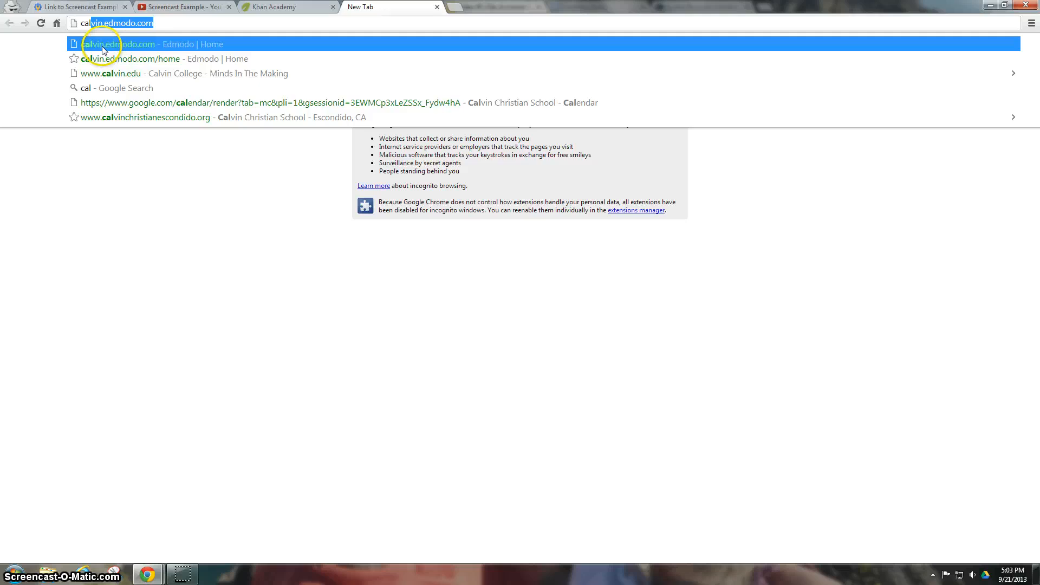
- Go to the school's Edmodo site and log in with the teacher account's username and password
left_click(136, 43)
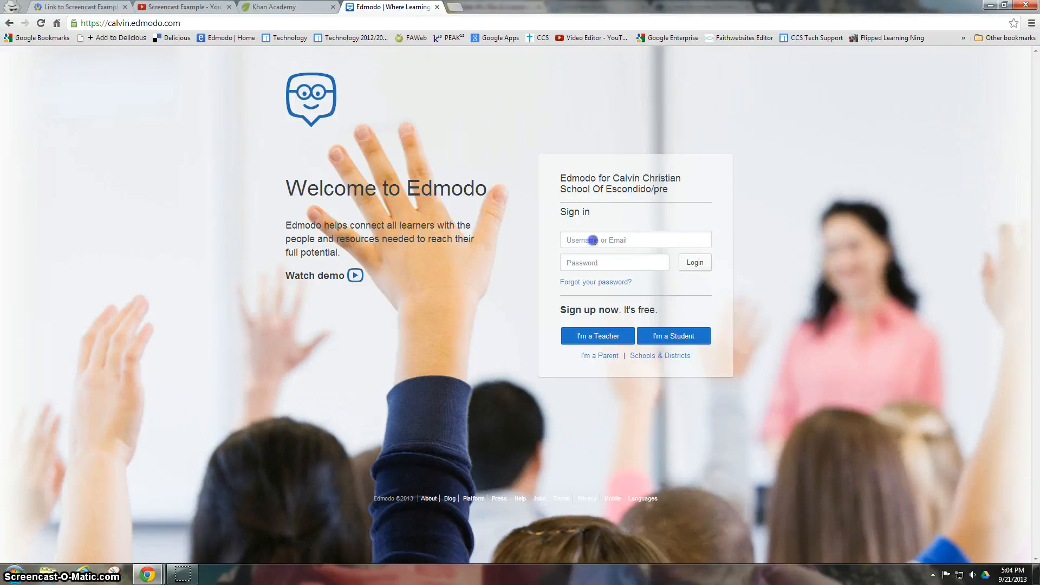
left_click(593, 240)
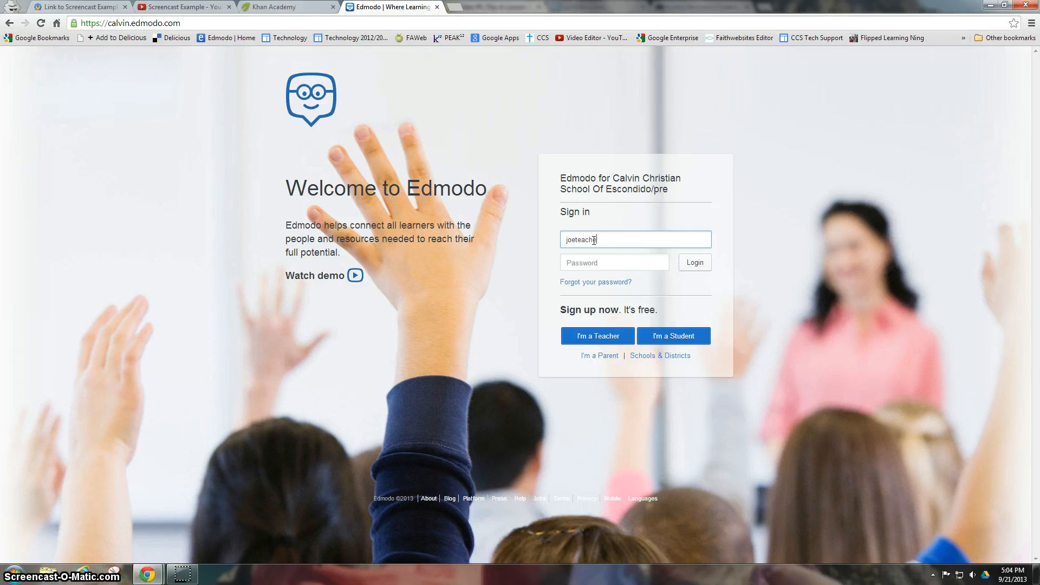
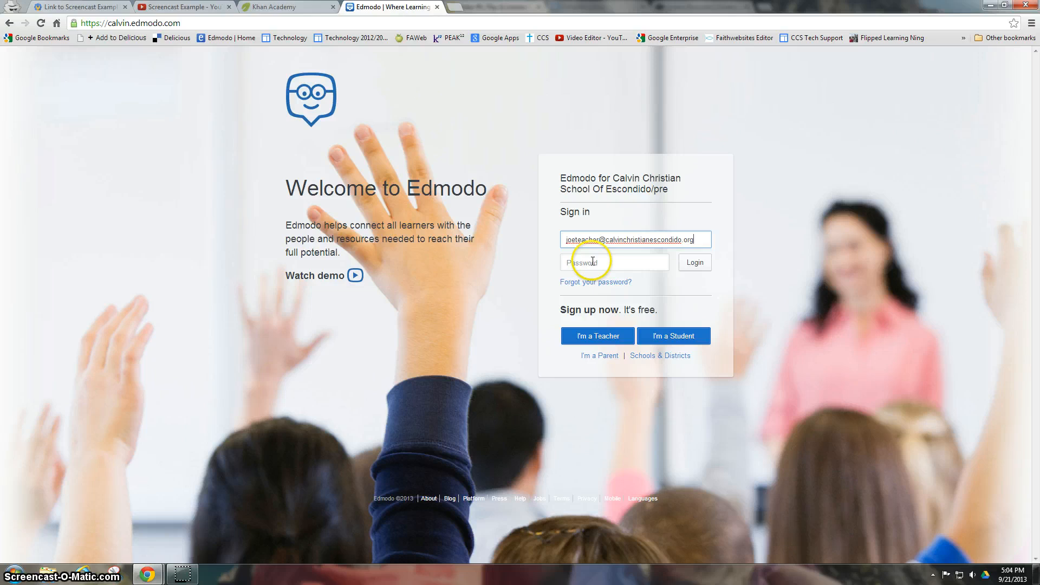
left_click(592, 262)
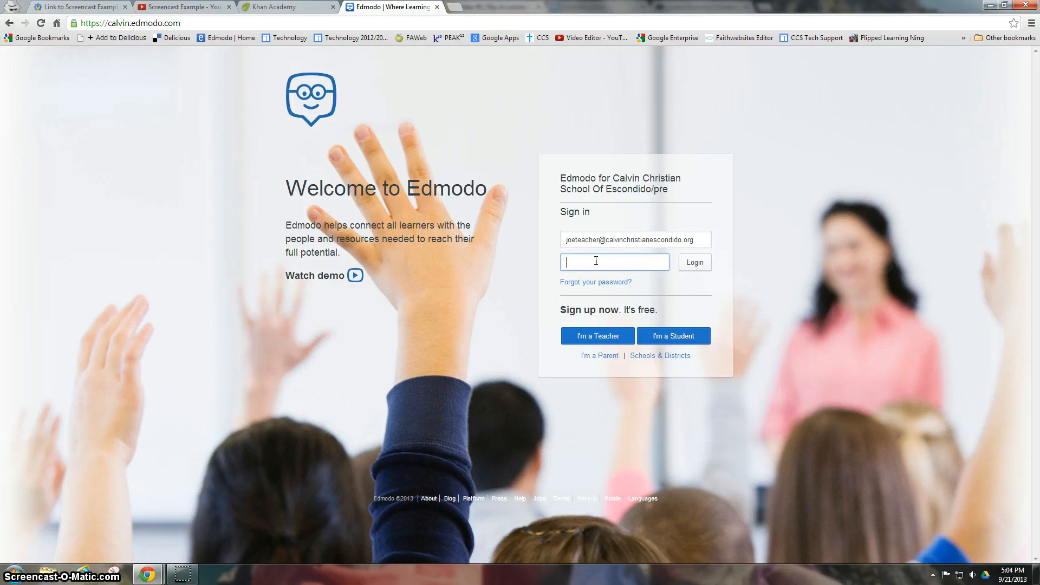
type("••••••")
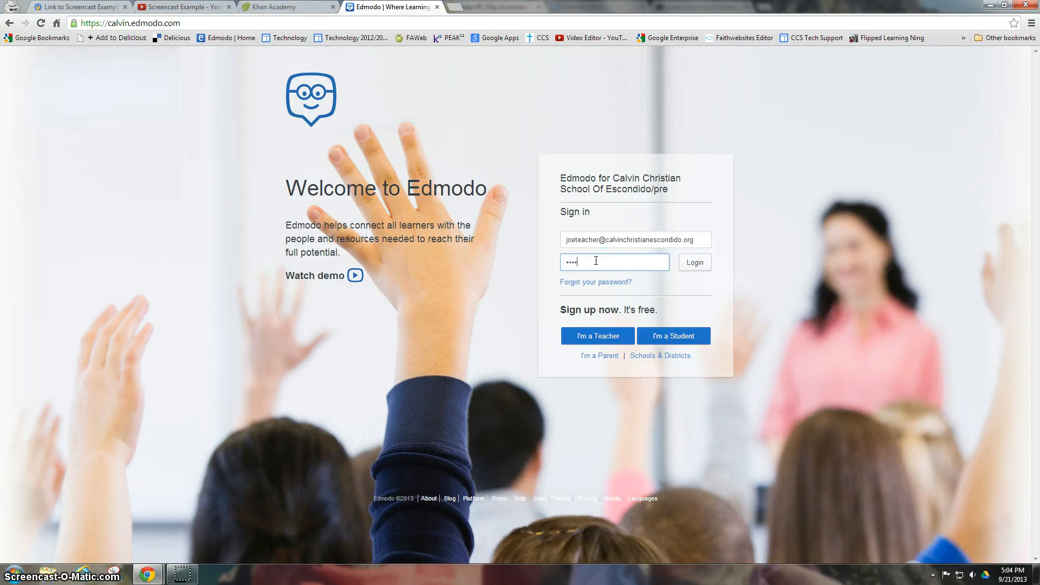
left_click(597, 261)
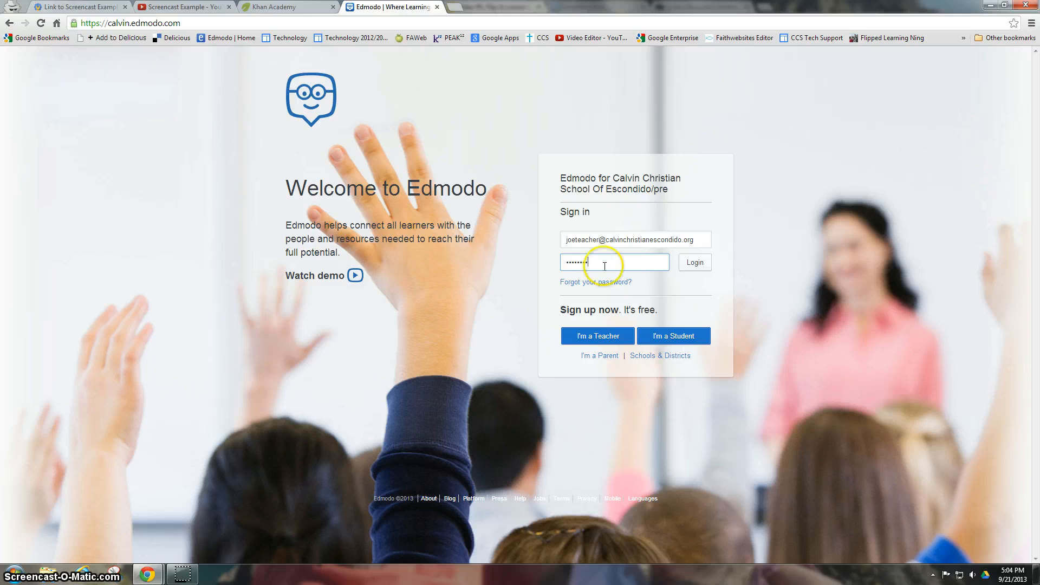
left_click(695, 265)
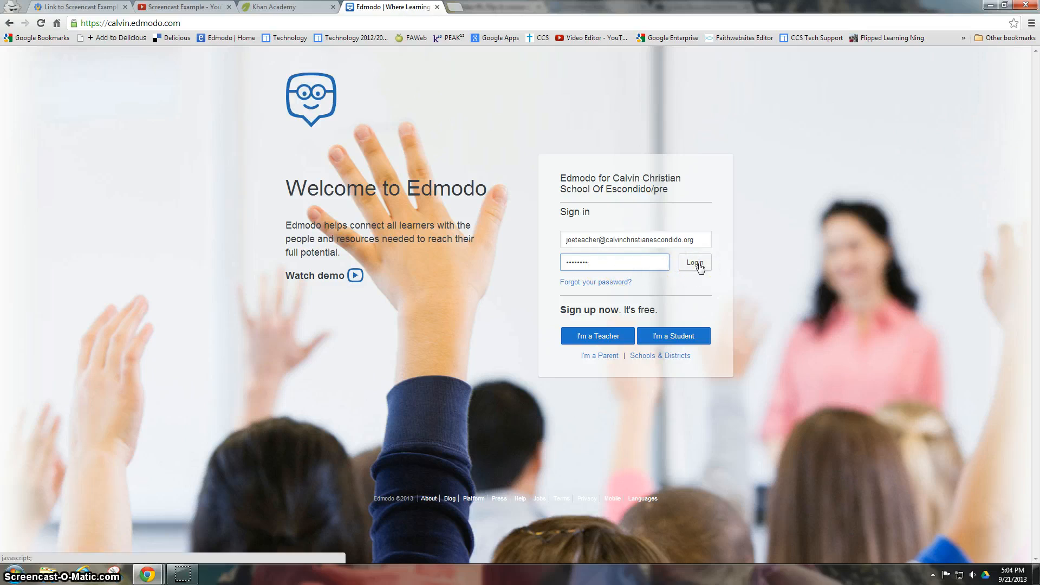
left_click(699, 266)
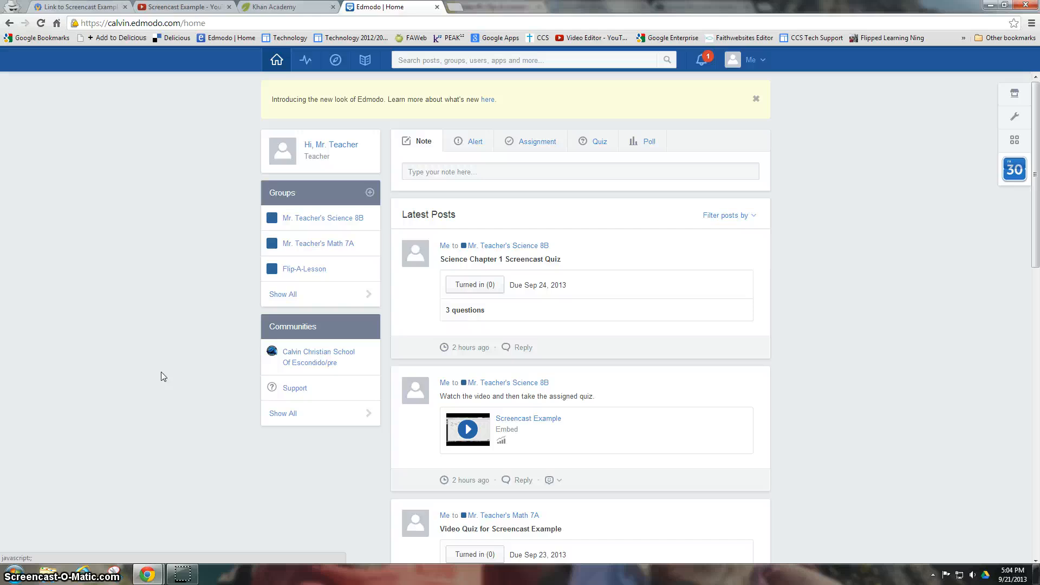
- Start creating a new group and name it Mr. Teacher's Math 6A
left_click(213, 268)
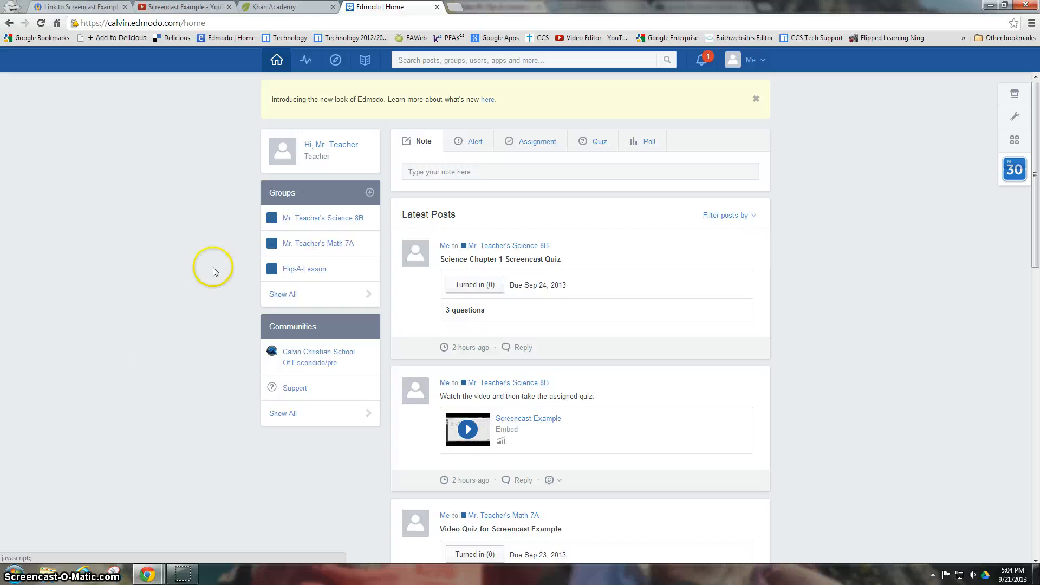
left_click(370, 192)
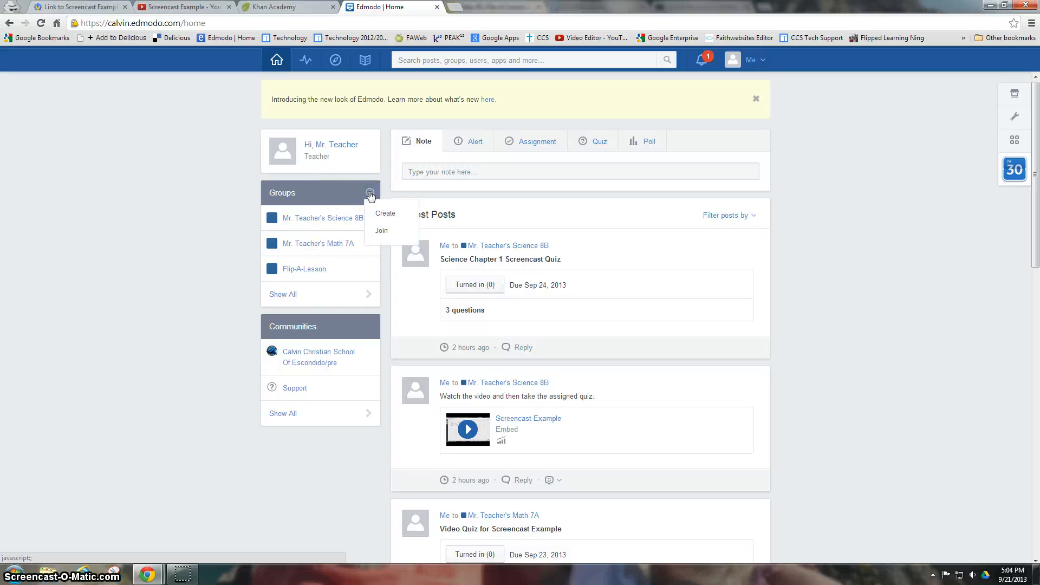
left_click(382, 214)
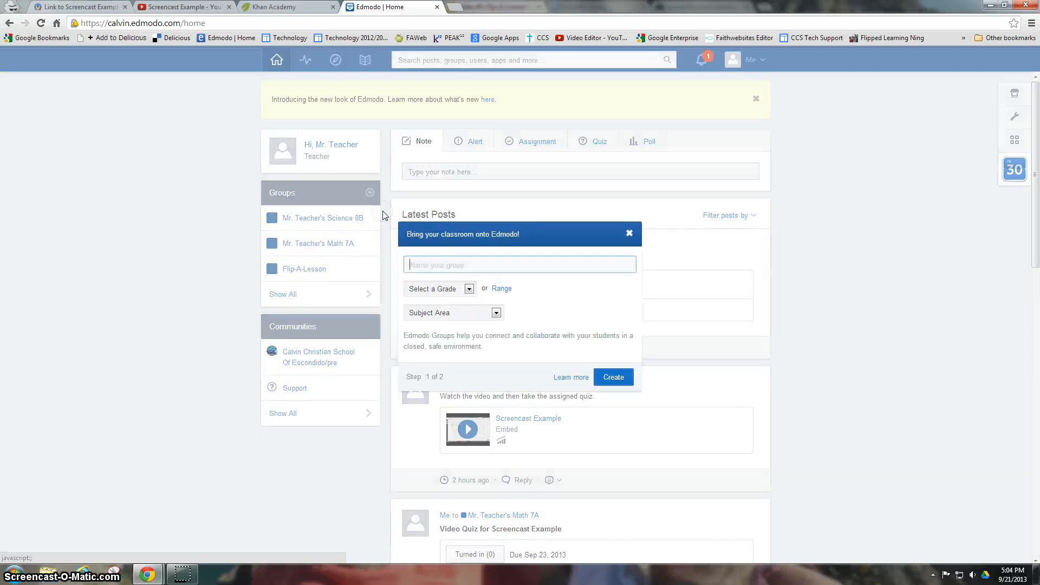
left_click(487, 268)
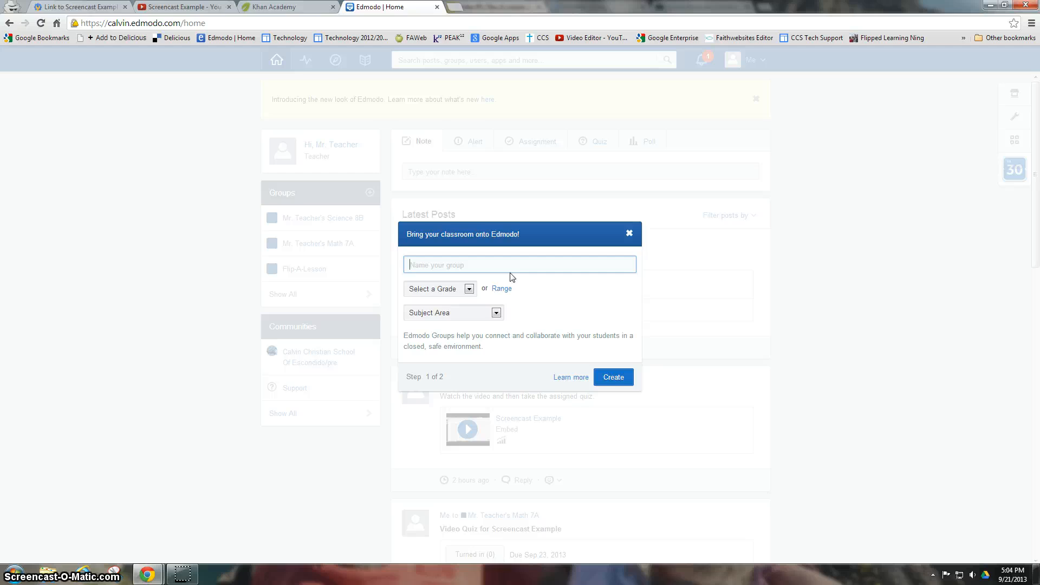
type("Mr. teacher's")
left_click(426, 264)
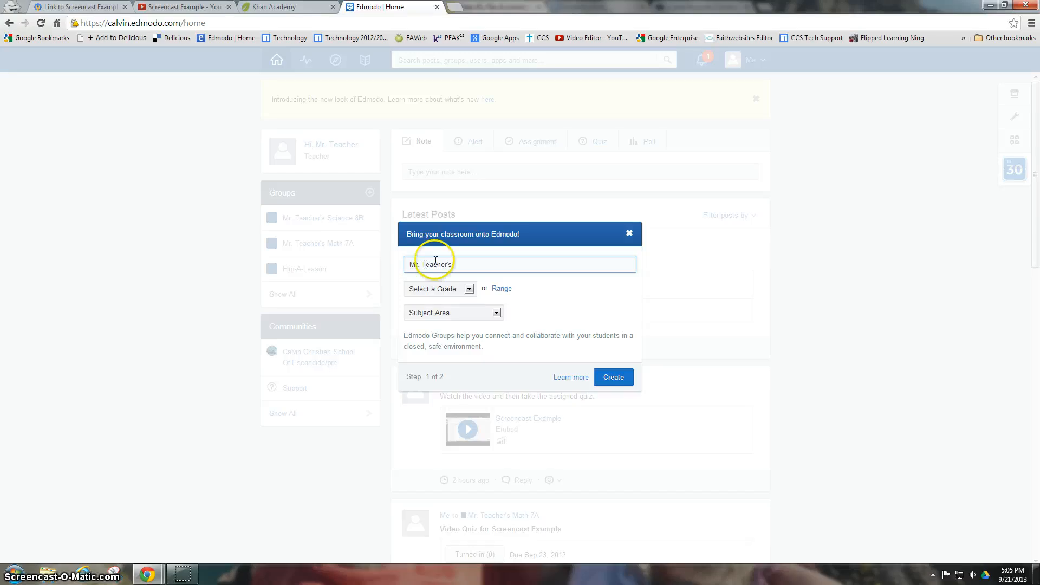
left_click(469, 264)
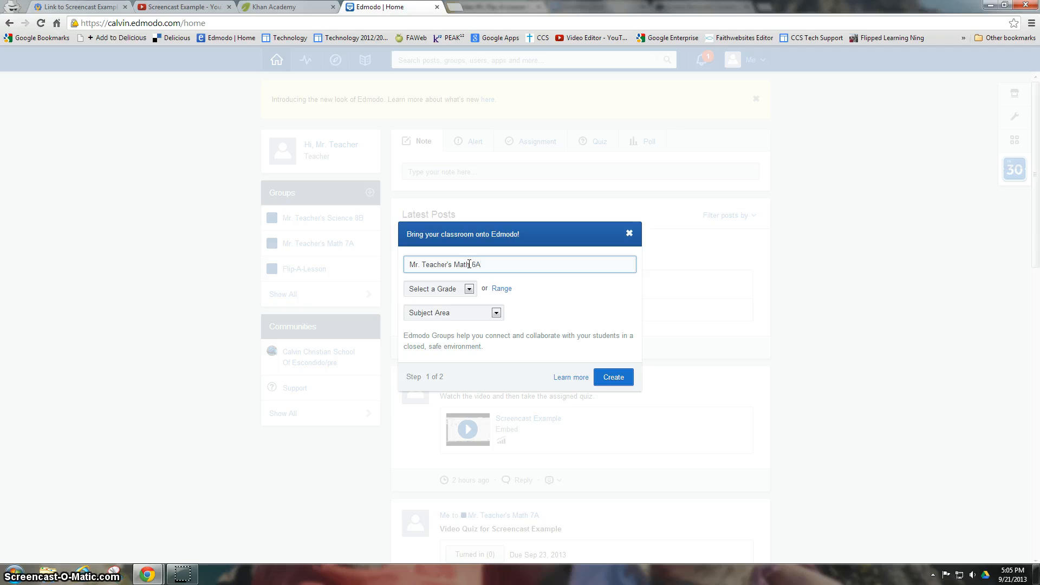
- Set the group to 6th grade, Mathematics, Basic Math and submit the first setup step
left_click(469, 289)
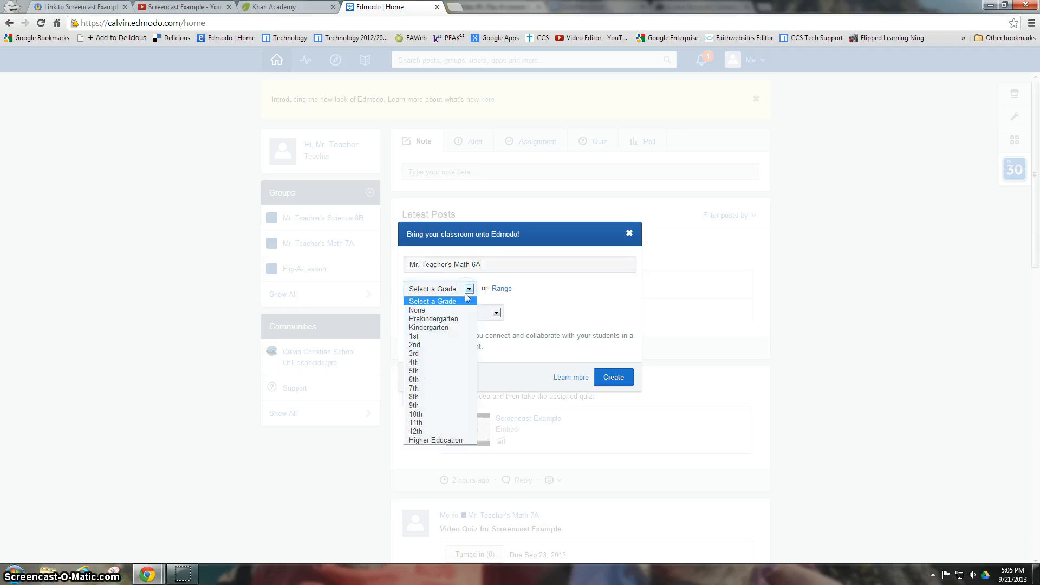
left_click(434, 379)
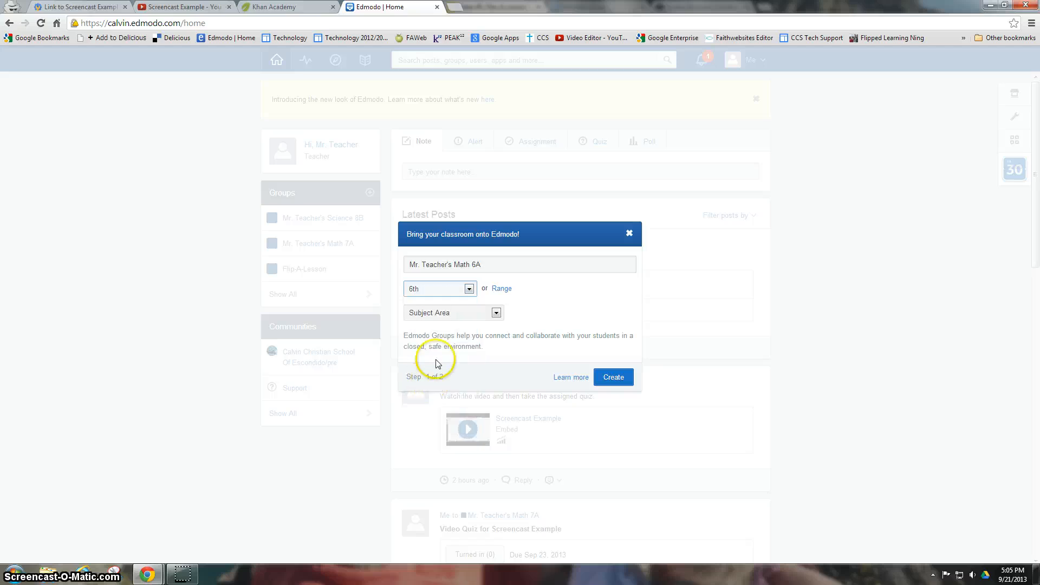
left_click(497, 313)
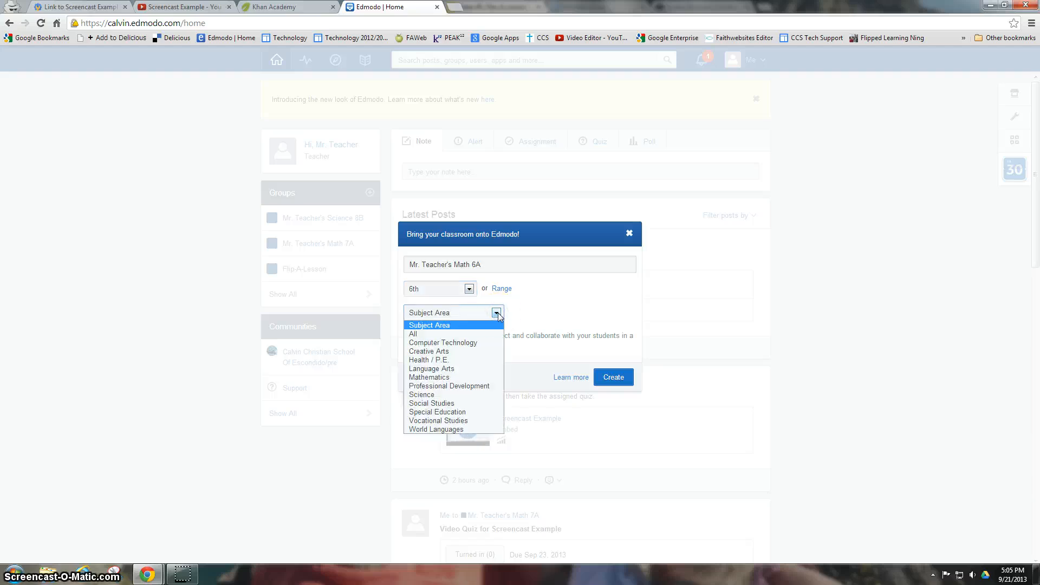
left_click(429, 377)
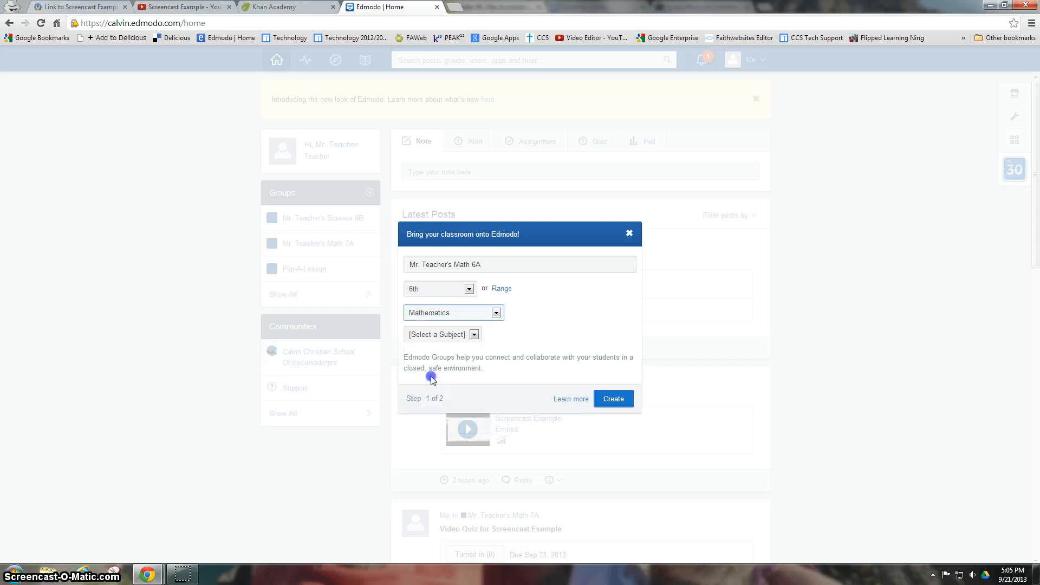
left_click(474, 334)
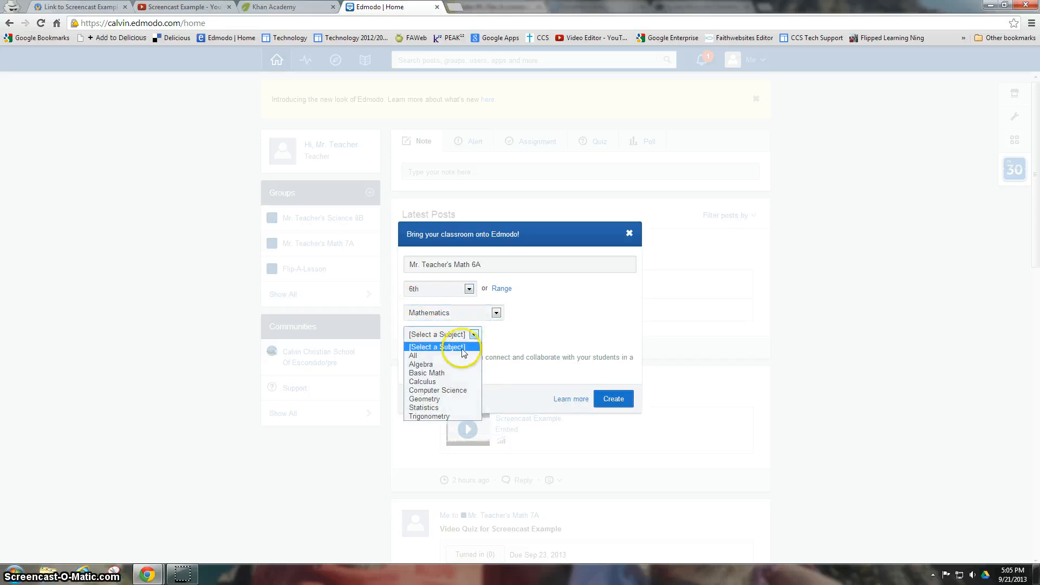
left_click(441, 372)
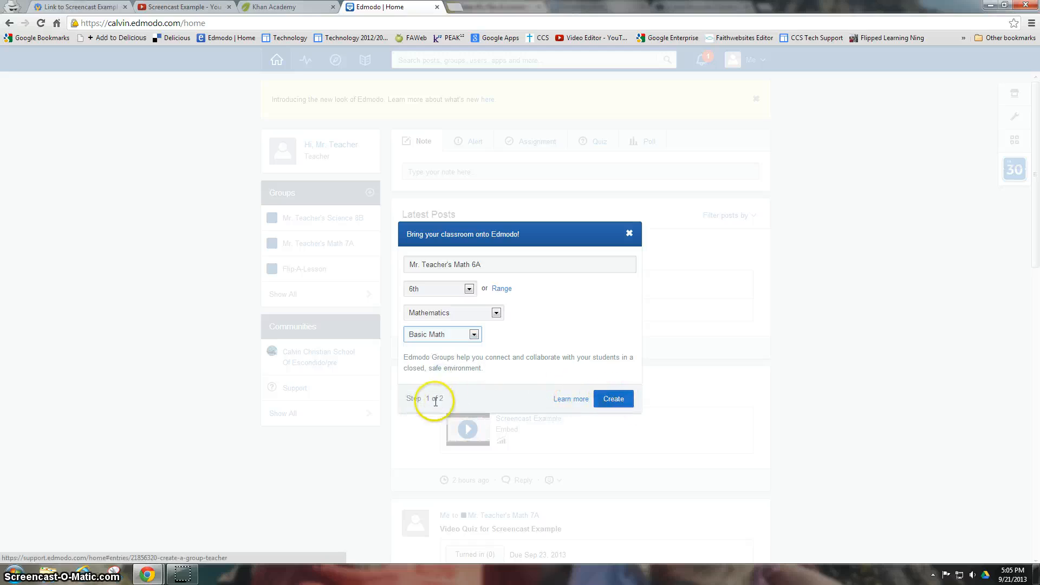
left_click(614, 399)
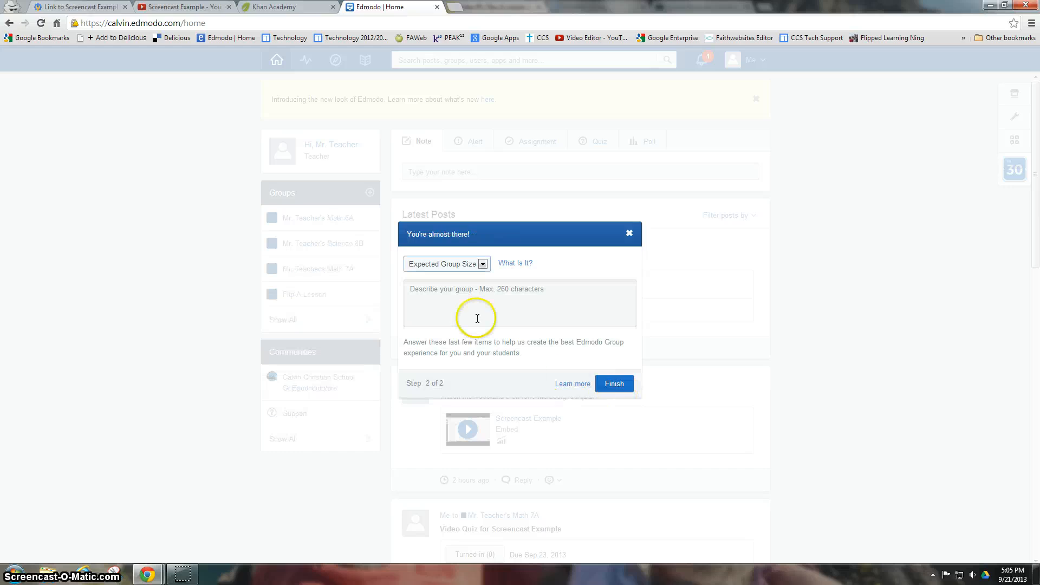
- Set expected group size to 21-25 and description to 'Test', then finish creating the group
left_click(482, 264)
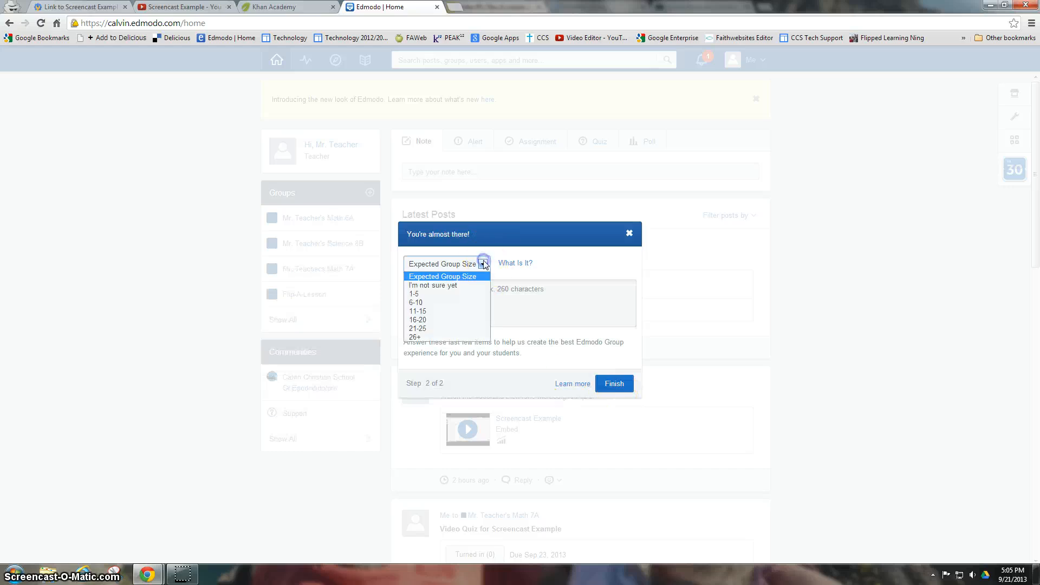
left_click(425, 329)
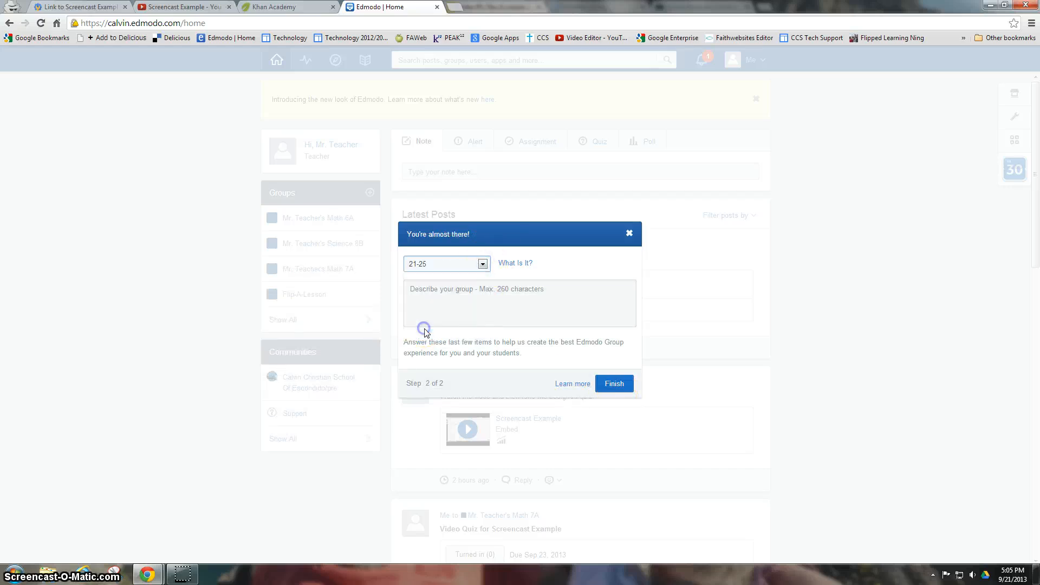
left_click(430, 290)
type("Test")
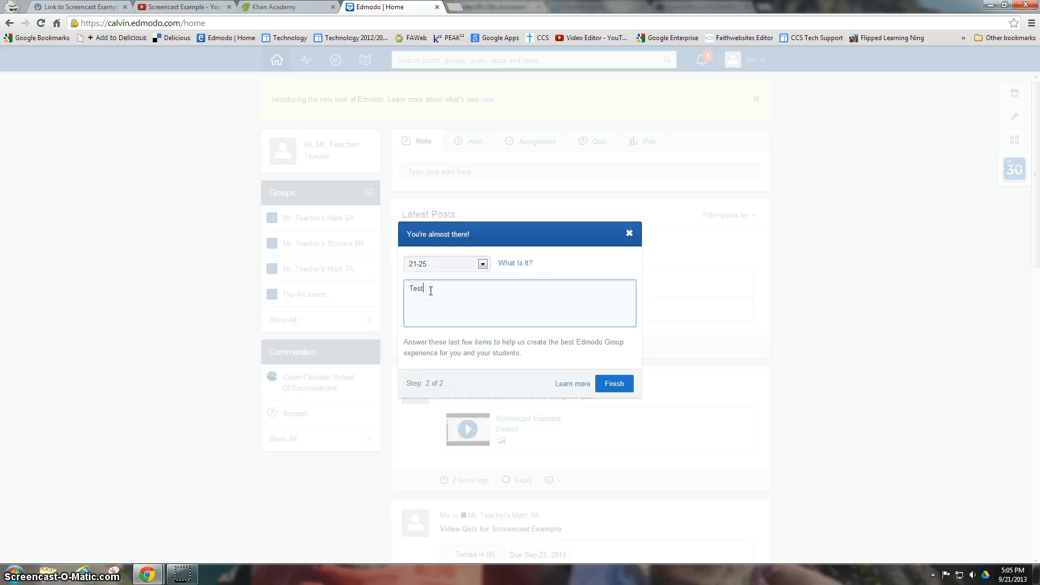
left_click(614, 383)
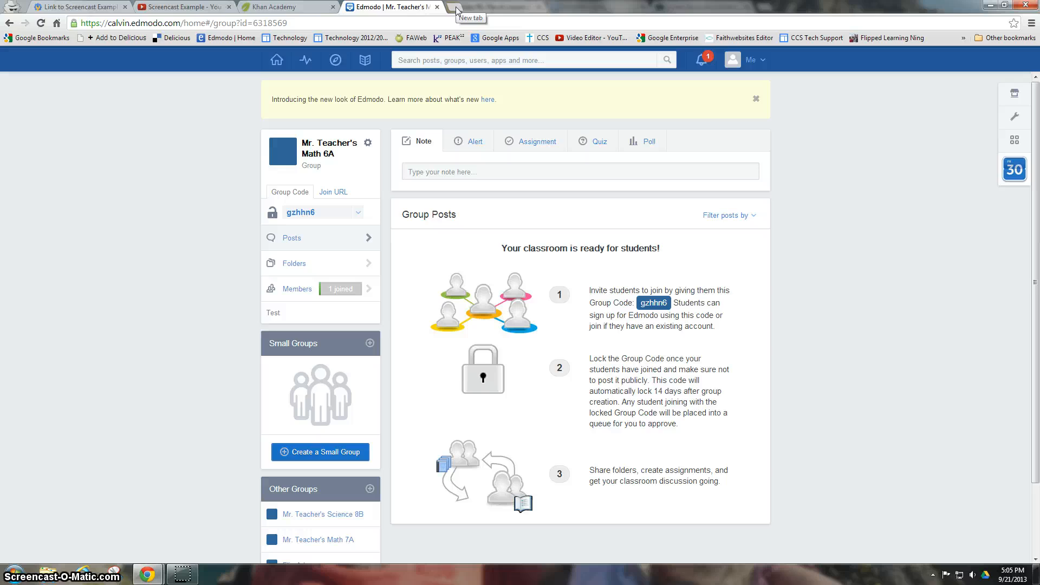
- Search Google Sites for 'ccs tech support' and open the CCS Tech Support site
left_click(101, 7)
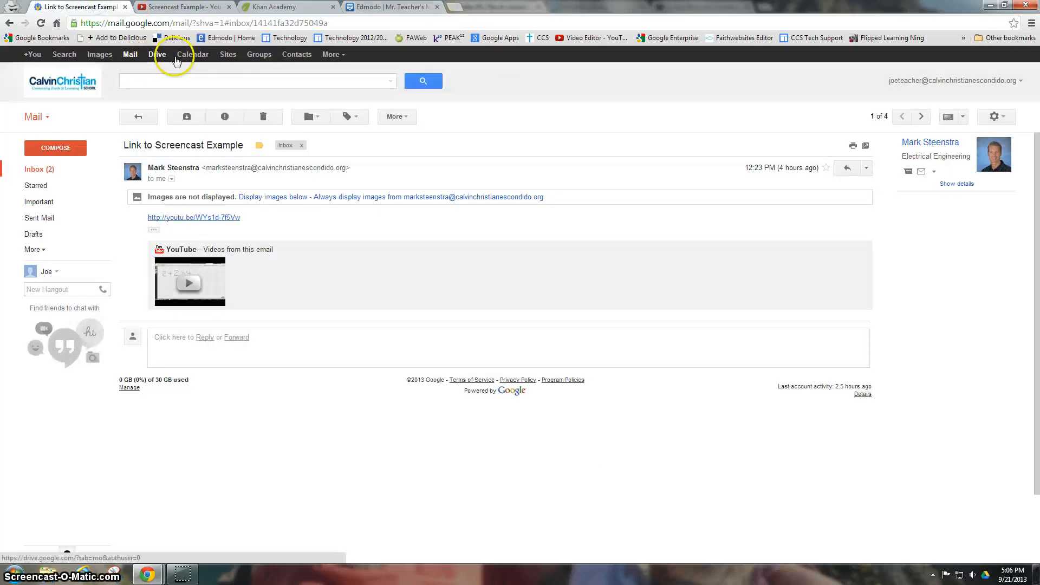
left_click(227, 56)
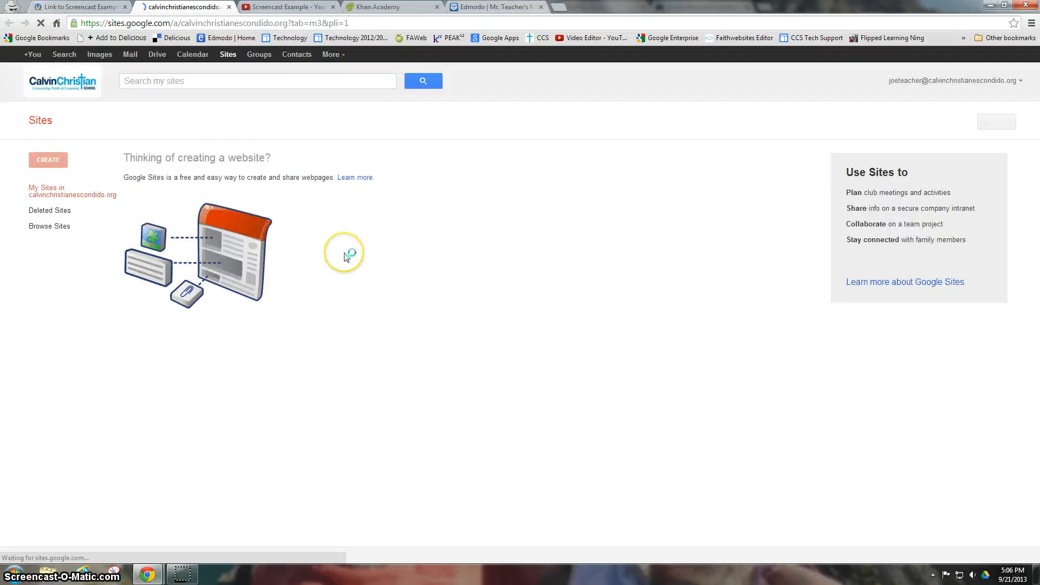
left_click(185, 82)
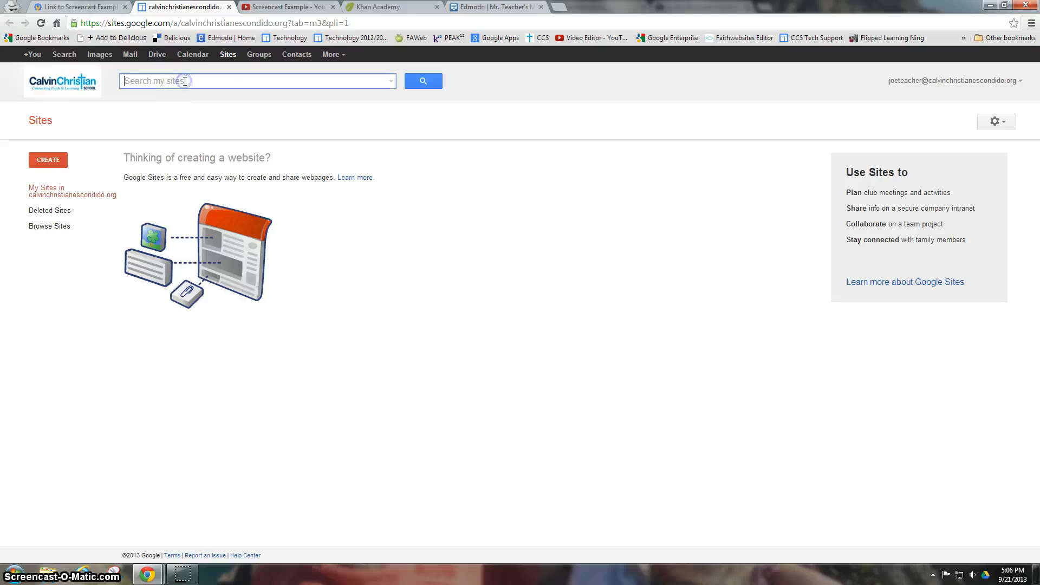
type("ccs tech support")
key("Return")
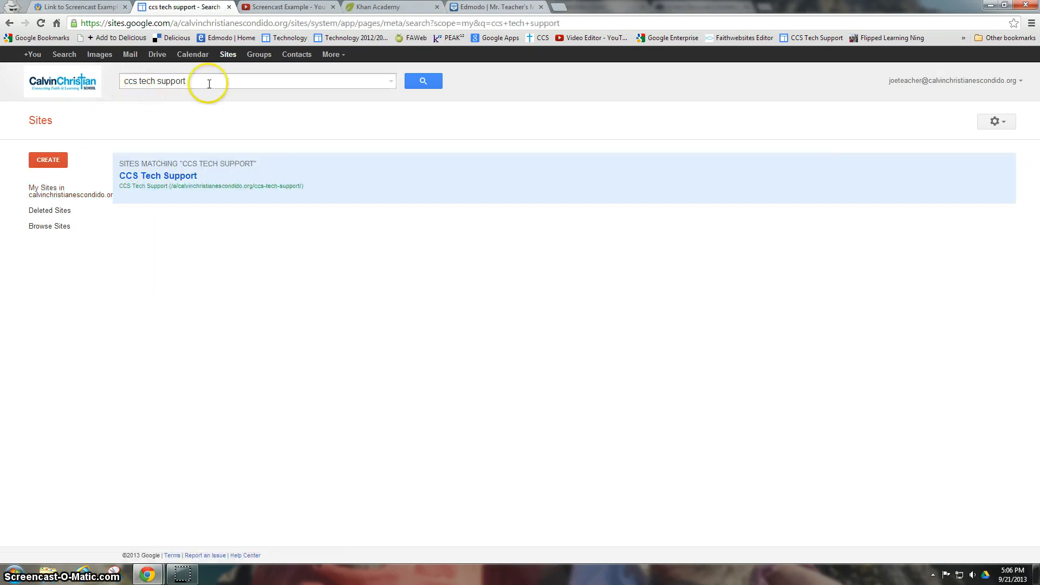
left_click(161, 183)
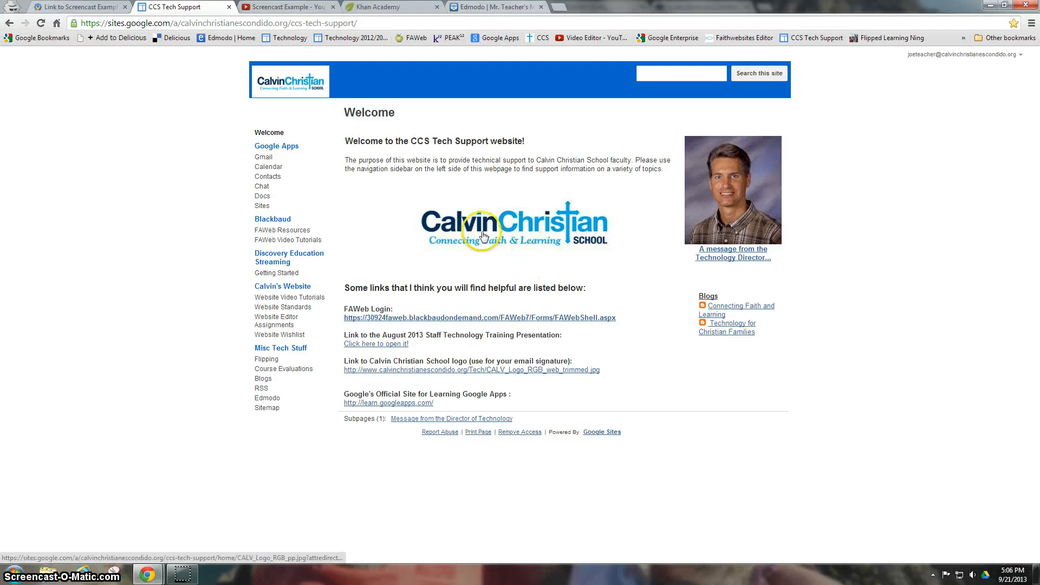
- Highlight the Edmodo page's student sign-up and group-code steps, then return to the Math 6A group
left_click(266, 397)
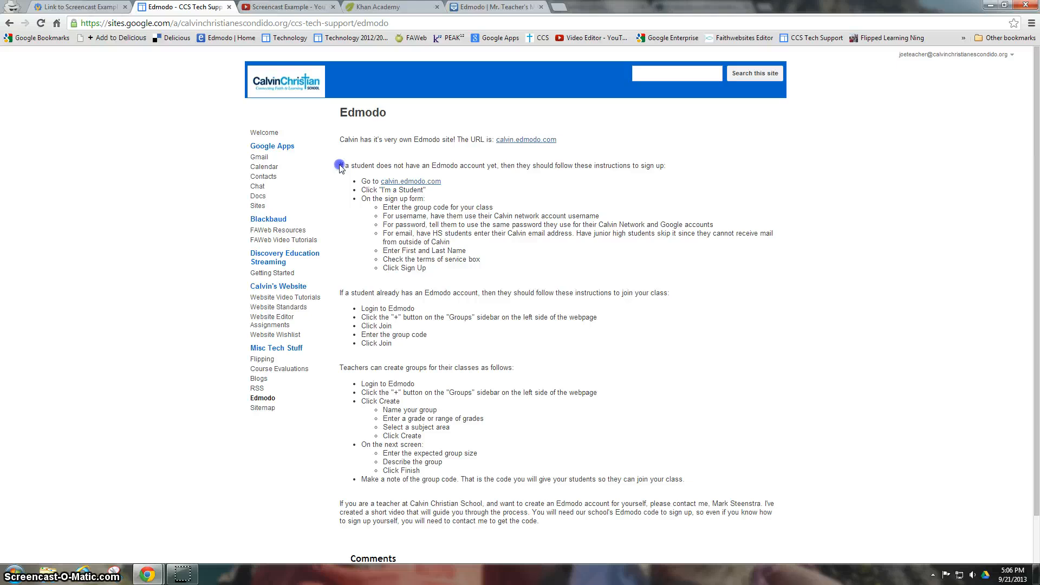
left_click_drag(340, 165, 473, 347)
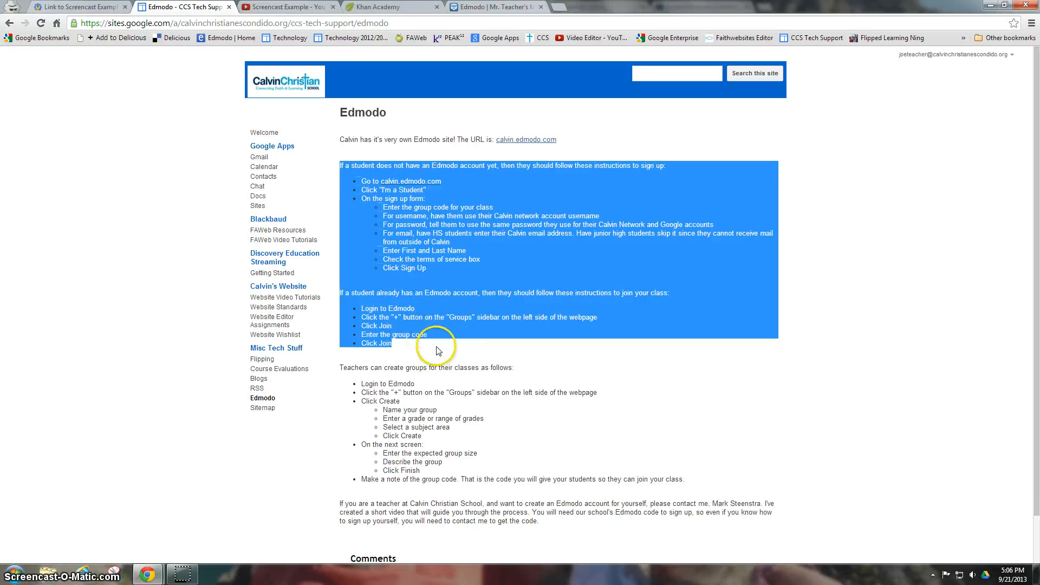
left_click(365, 290)
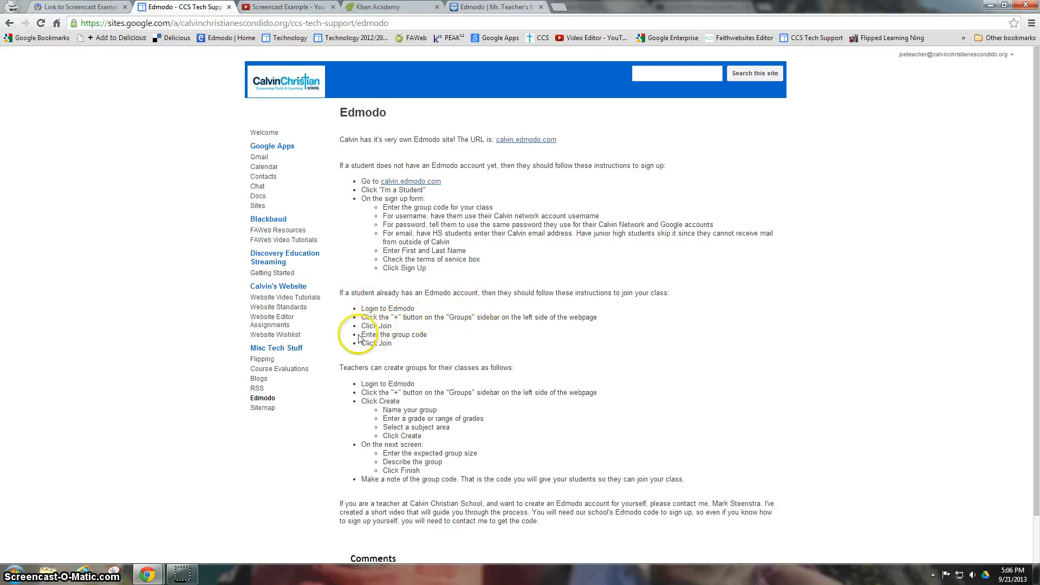
left_click_drag(363, 335, 427, 336)
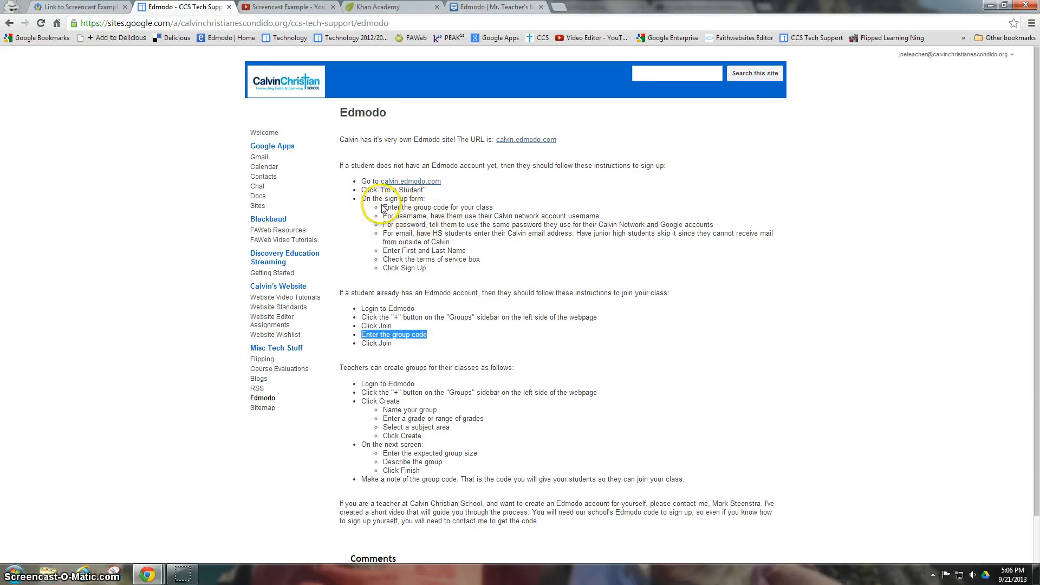
left_click_drag(383, 207, 493, 207)
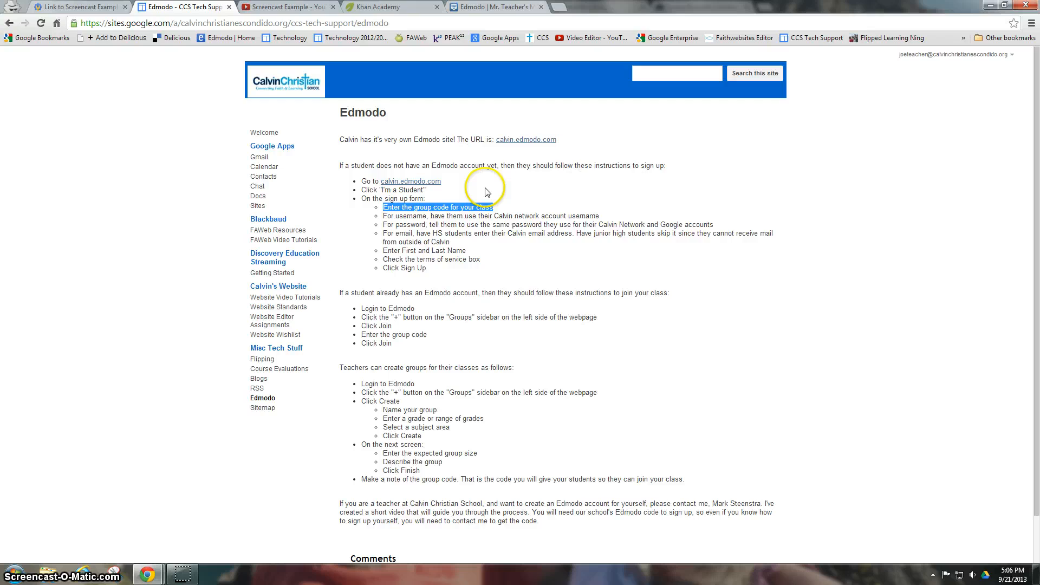
left_click(494, 8)
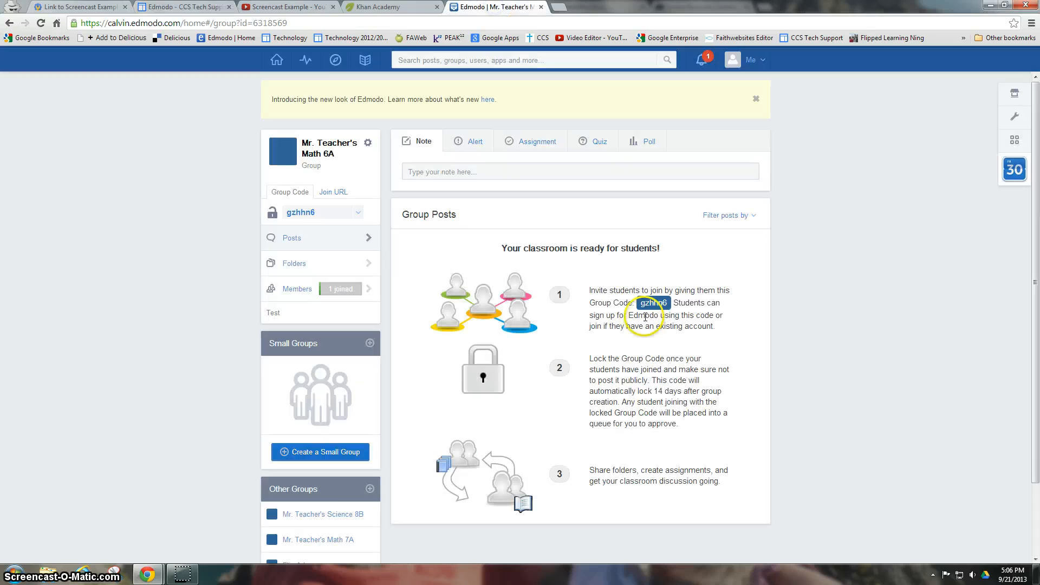
left_click(198, 10)
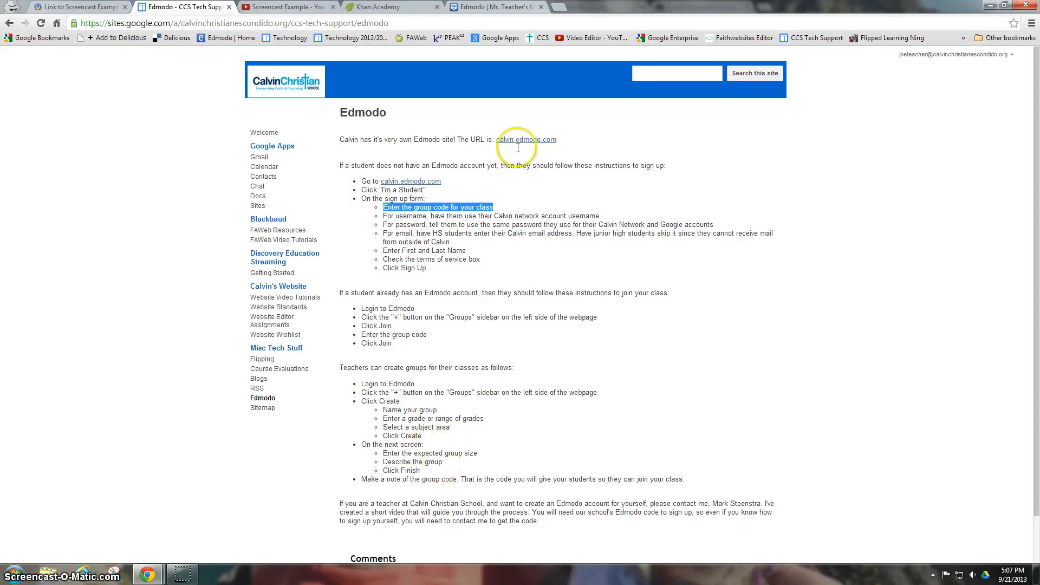
left_click(491, 8)
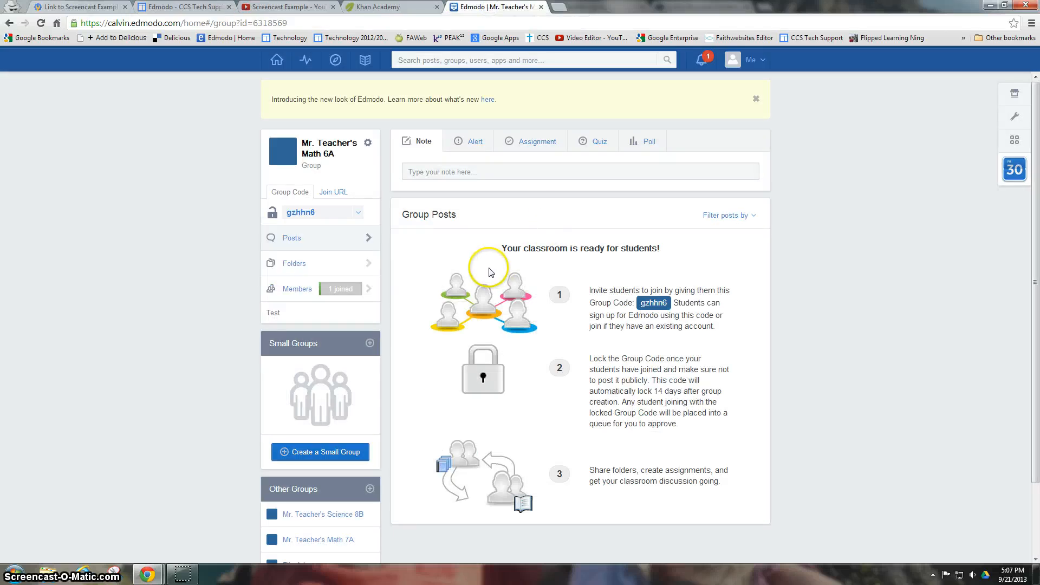
left_click(277, 60)
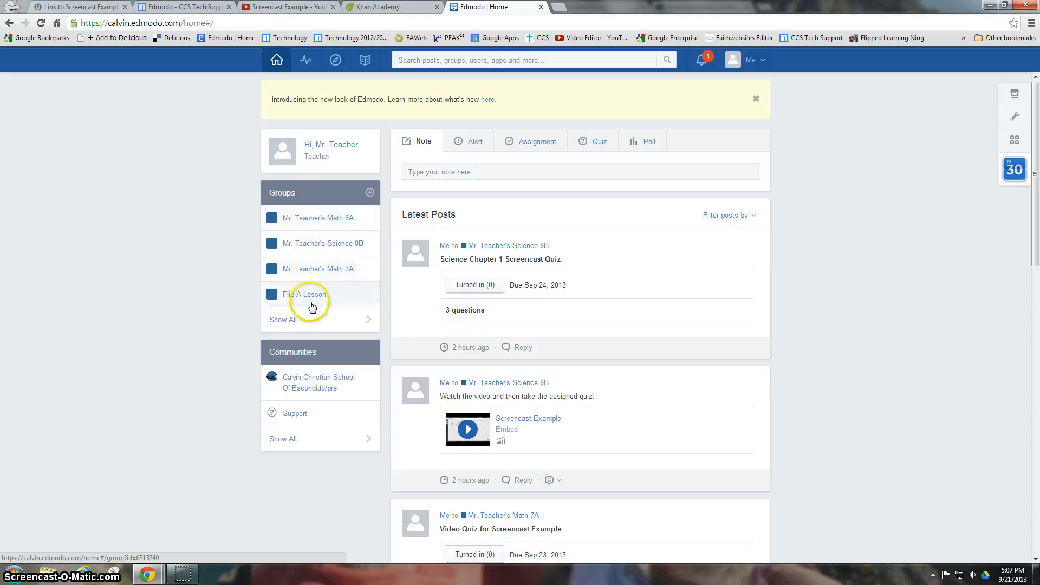
left_click(313, 220)
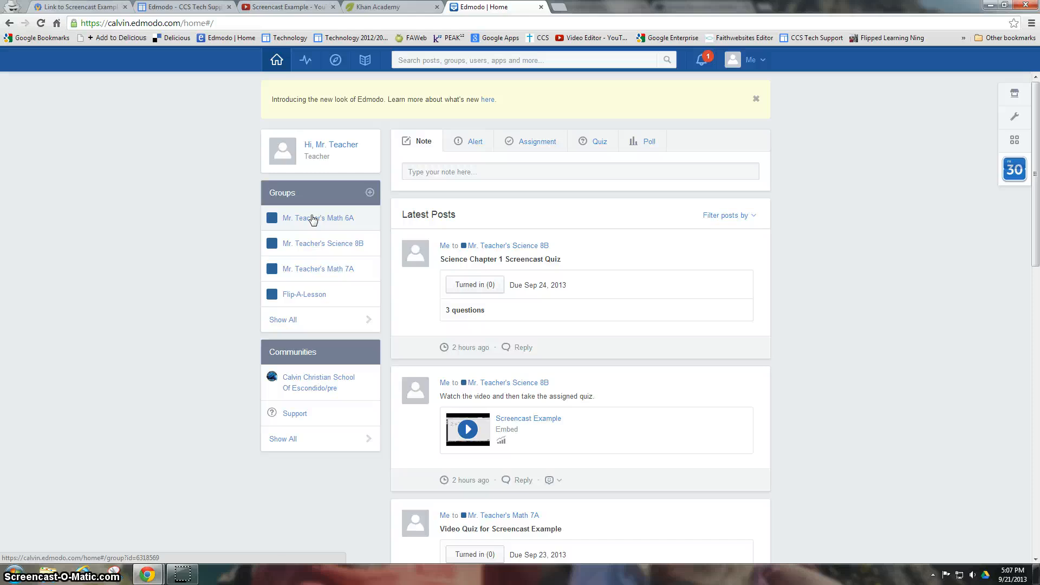
left_click(313, 219)
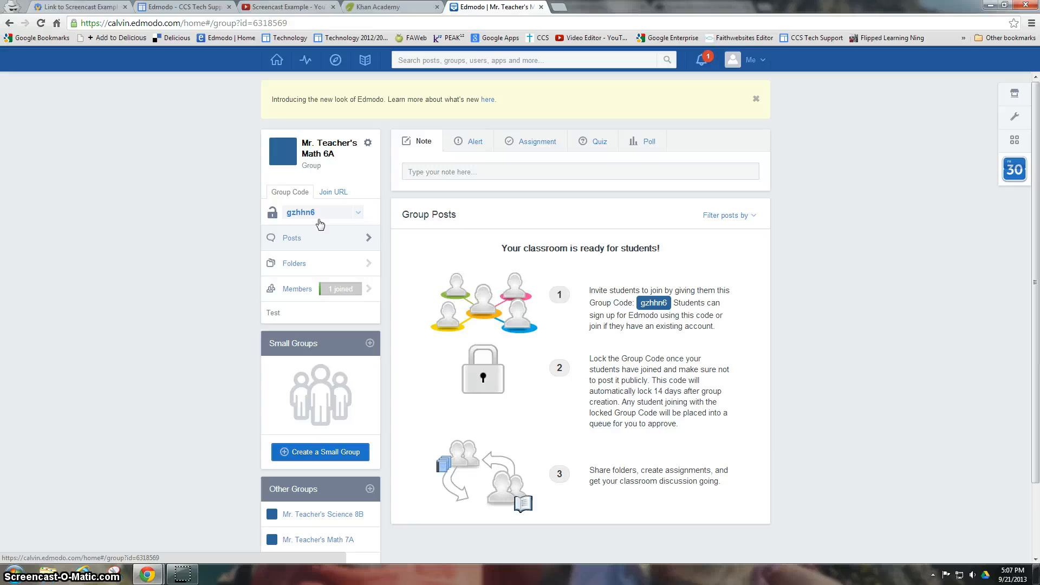
- Write the Math 6A note 'Watch this video then take the quiz.' and open Attach Link
left_click(452, 171)
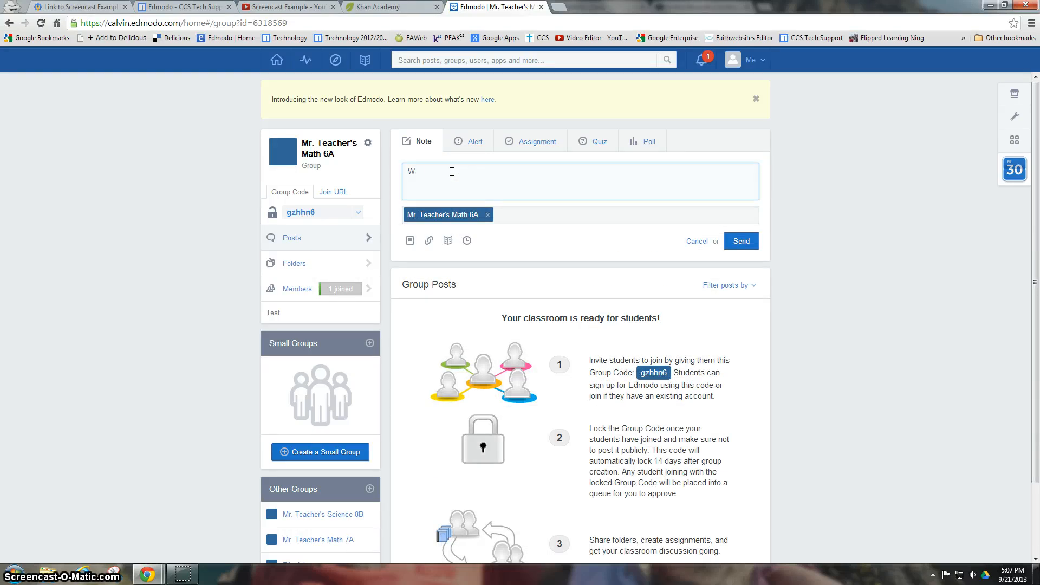
type("Watch this video then take the quiz.")
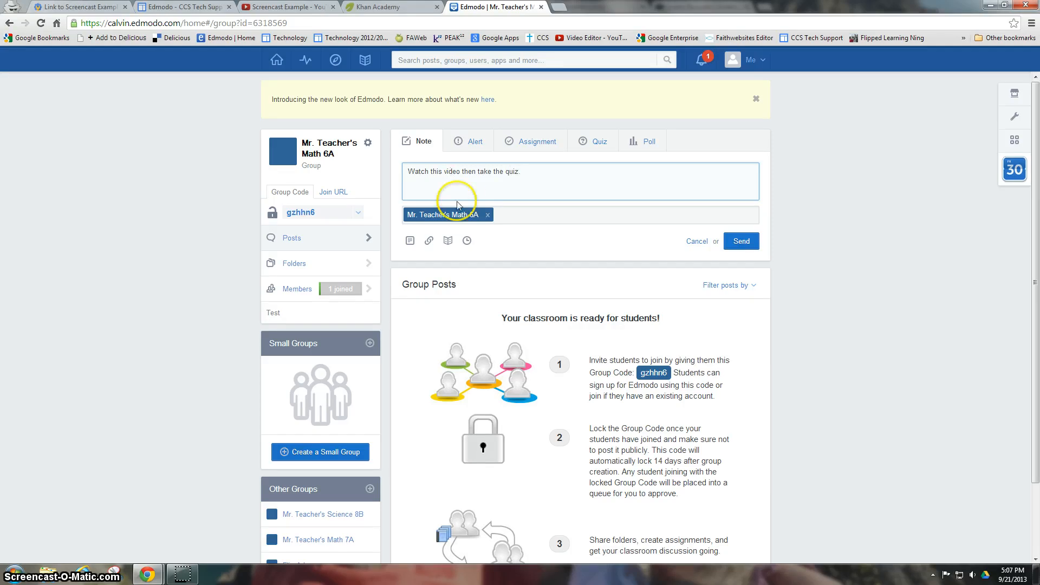
left_click(430, 242)
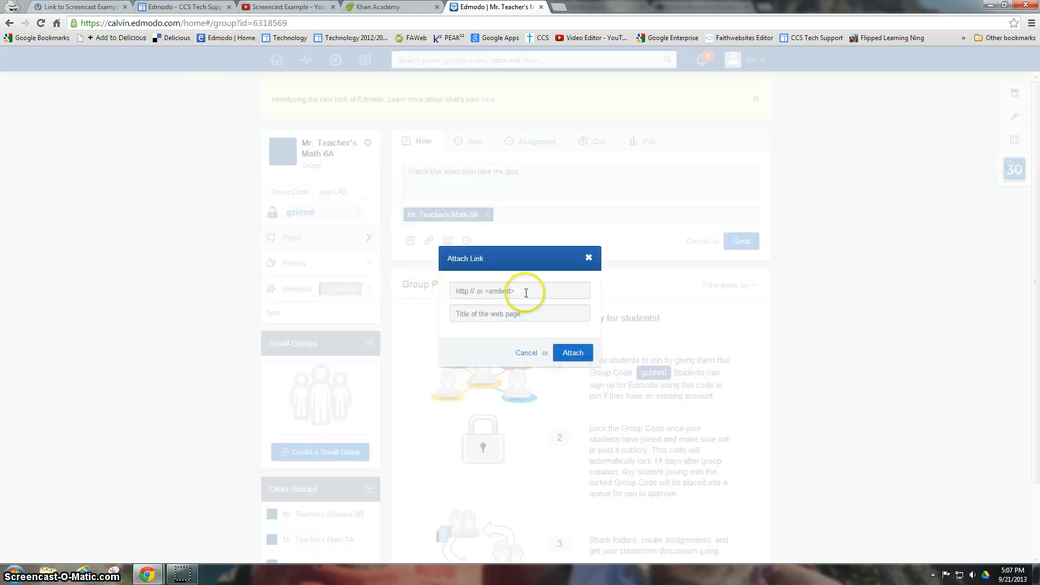
- Show the Screencast Example video's YouTube share link, then move to the Khan Academy tab
left_click(276, 8)
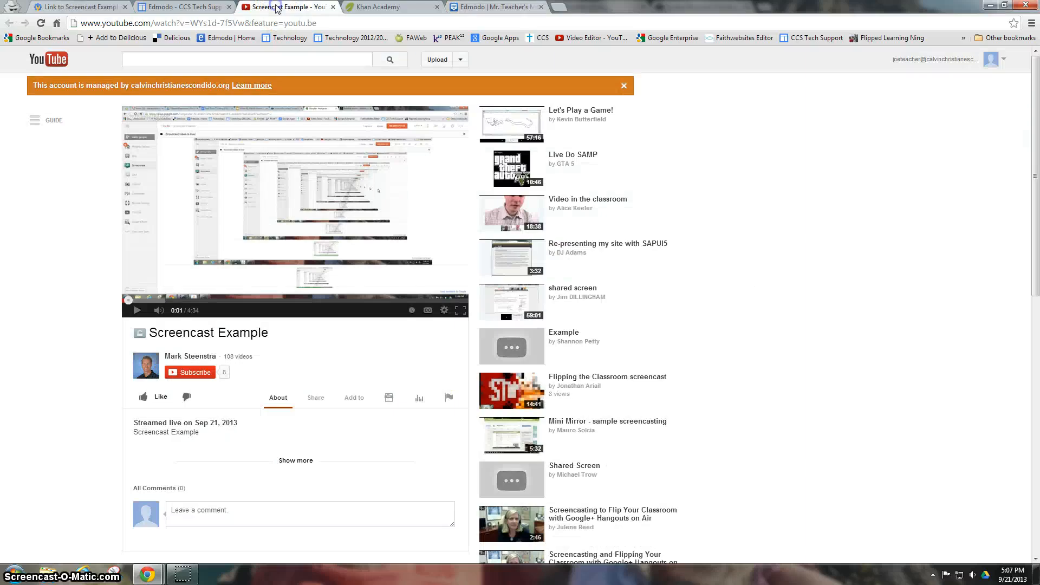
left_click(465, 61)
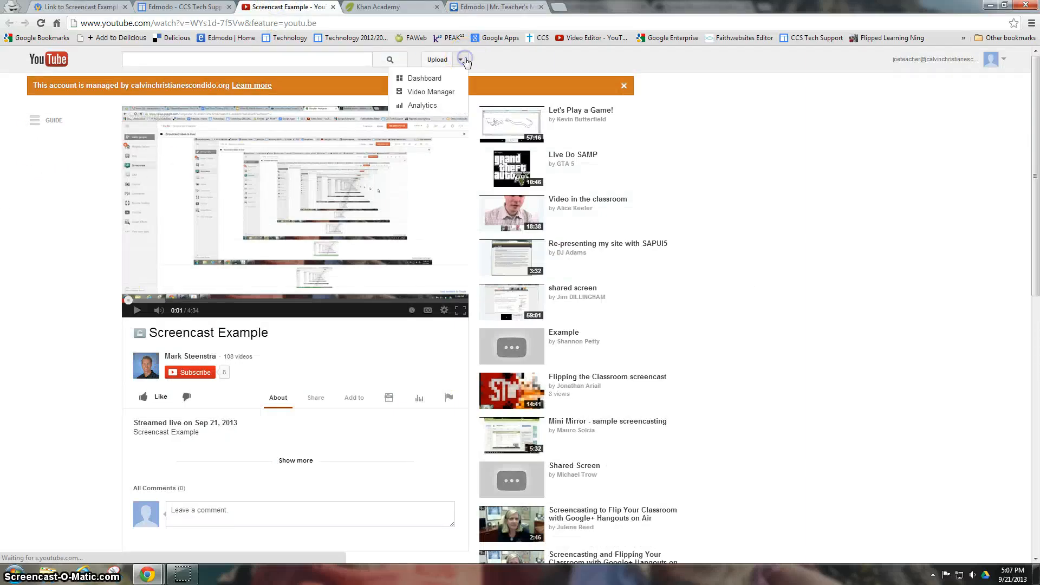
left_click(806, 226)
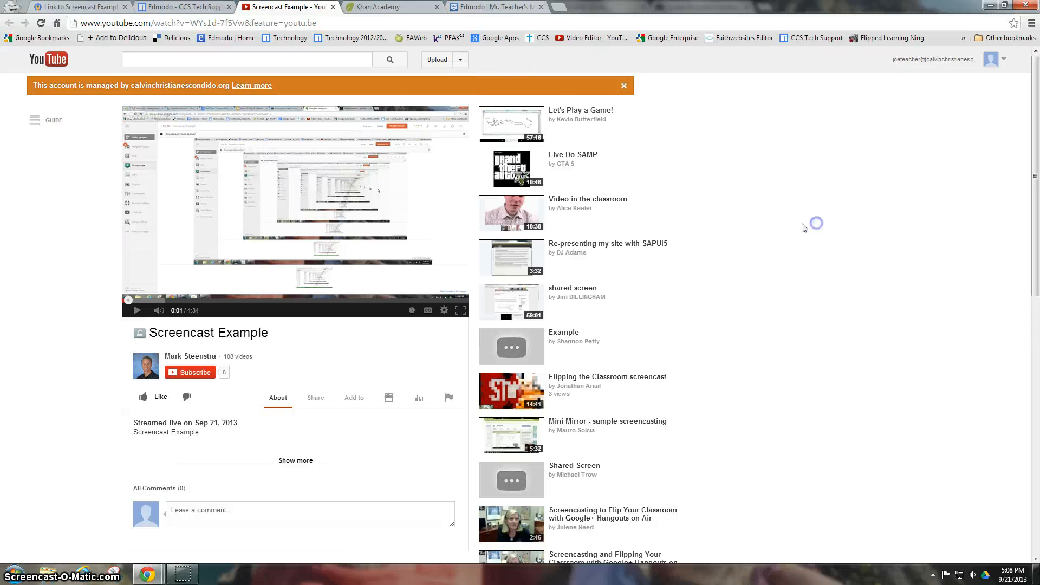
left_click(311, 400)
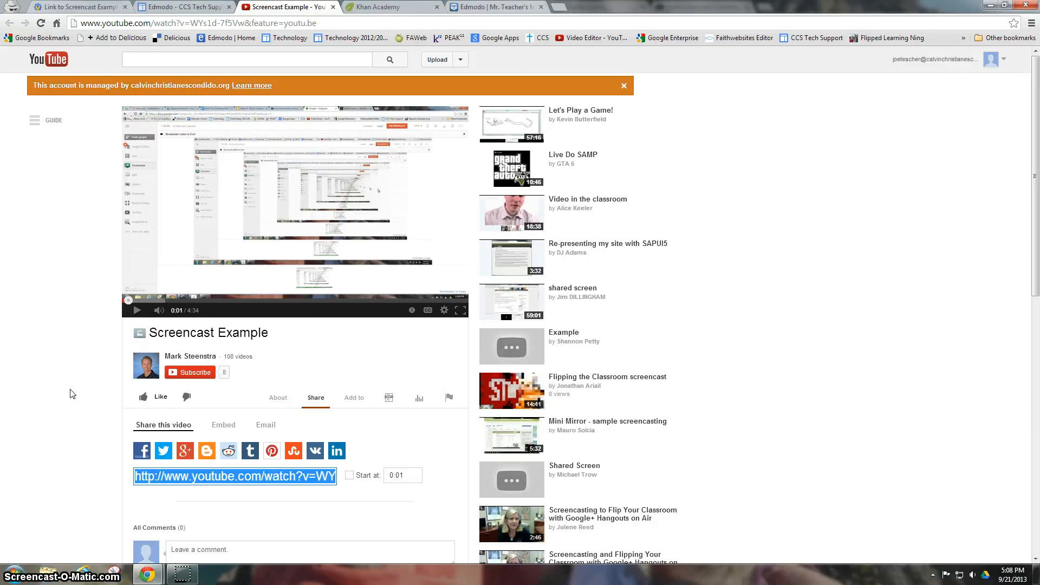
left_click(398, 8)
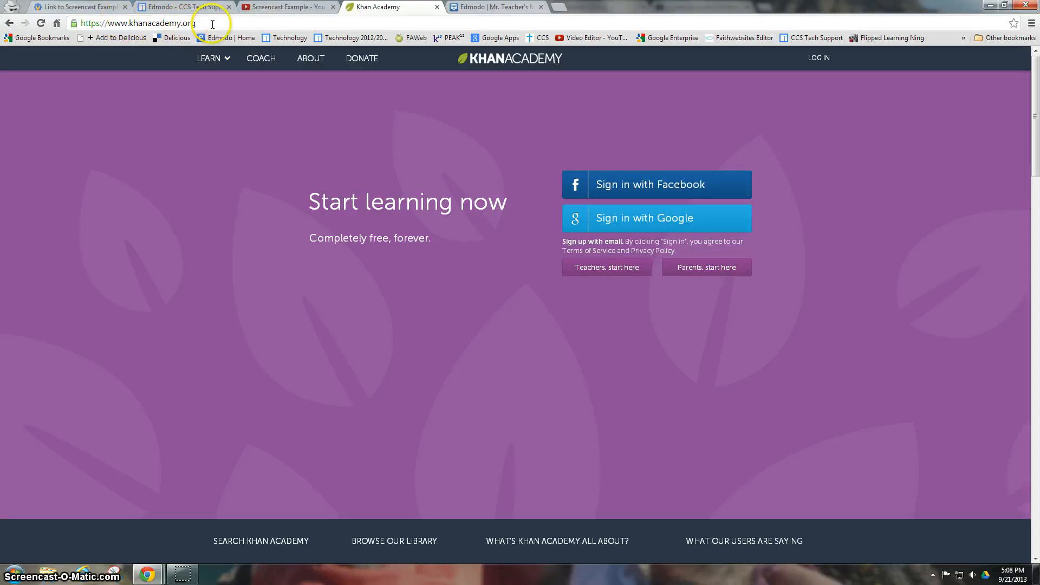
- Go through Khan Academy's Learn > Math menu to the Arithmetic and pre-algebra topic
left_click(214, 58)
mouse_move(225, 111)
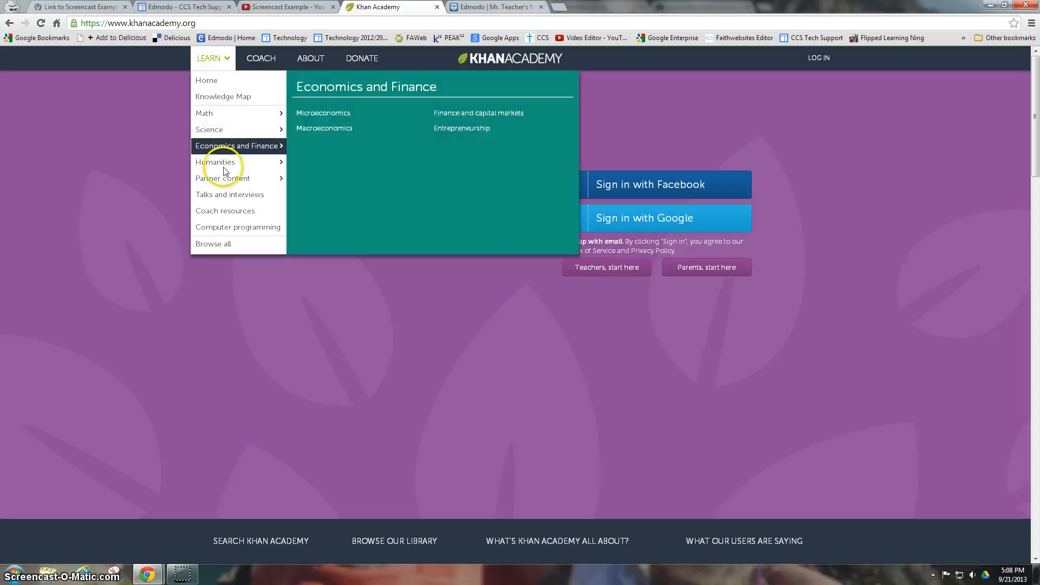
mouse_move(220, 136)
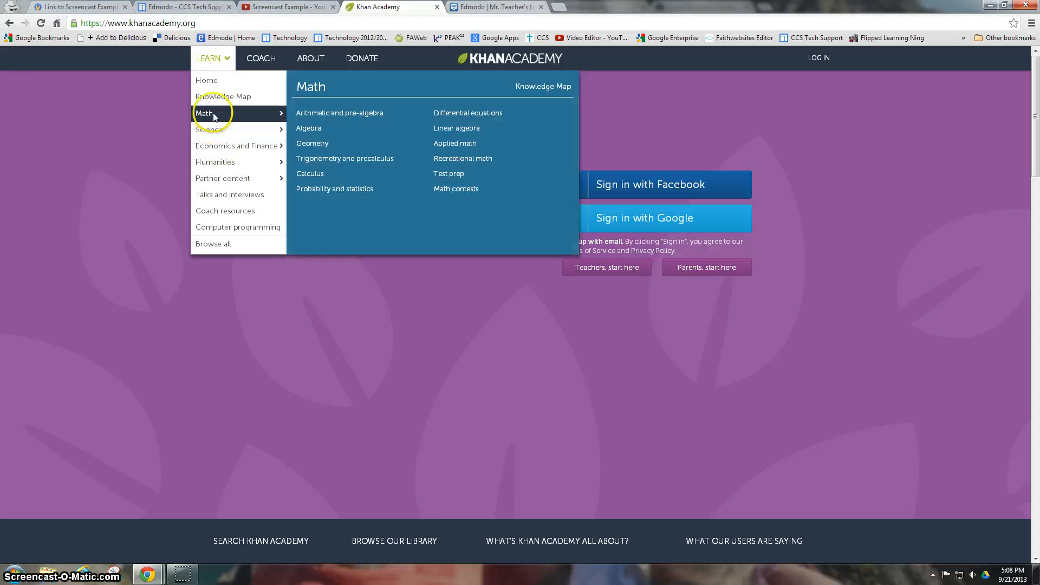
left_click(322, 117)
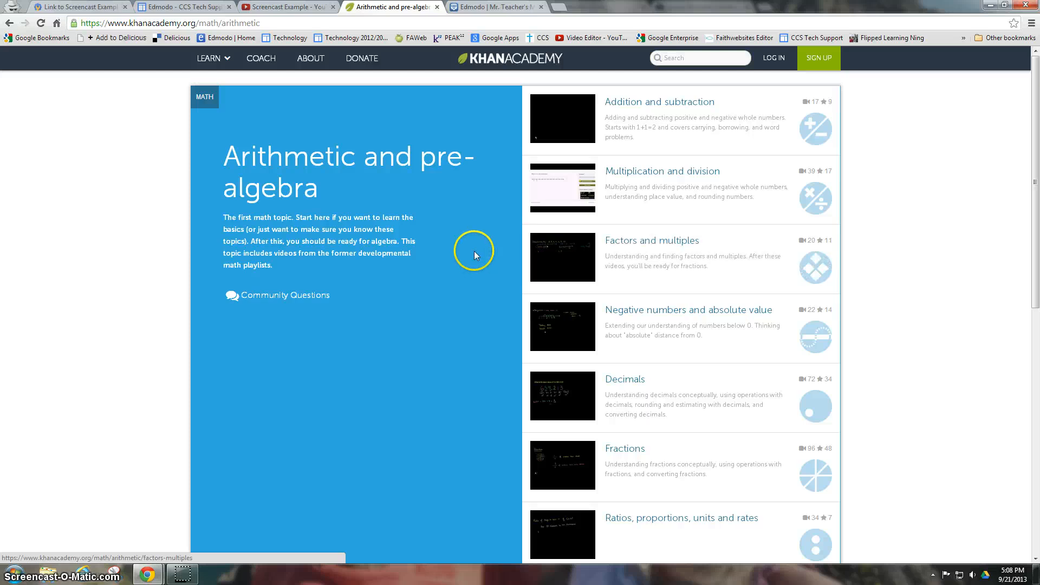
- Paste the Screencast Example YouTube URL into Attach Link and attach it to the note
left_click(470, 10)
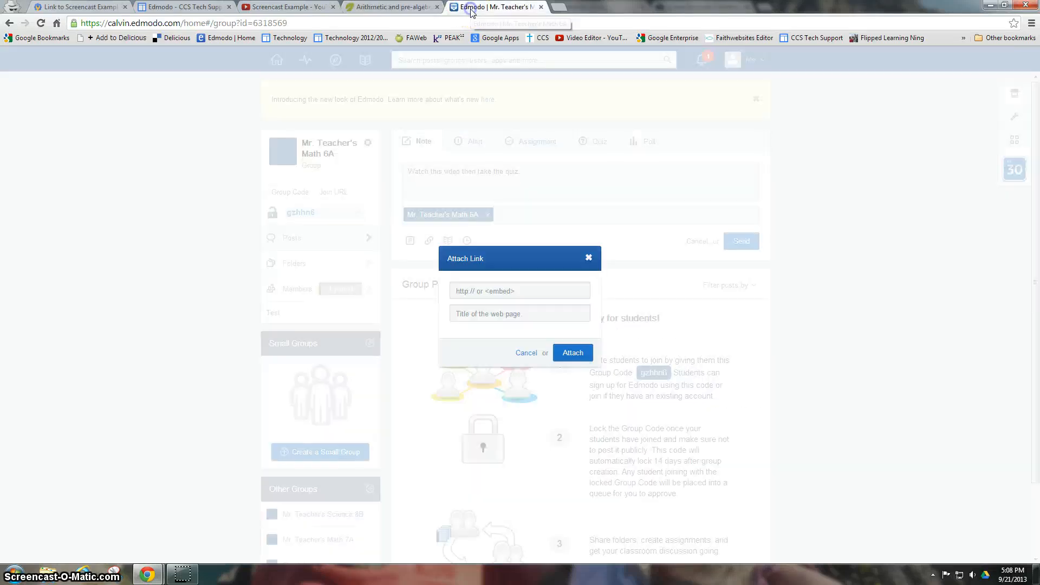
left_click(271, 8)
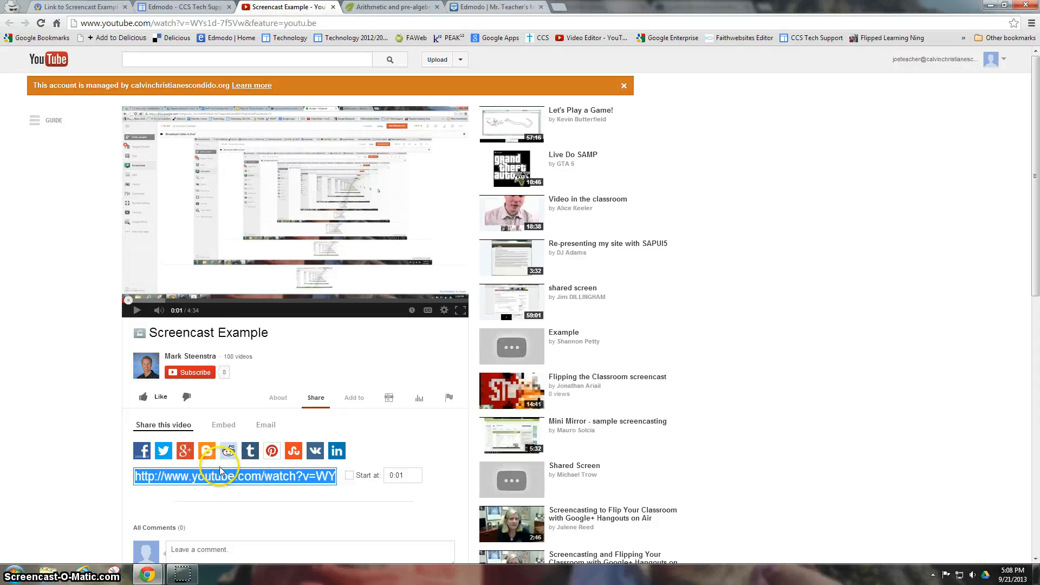
left_click(490, 7)
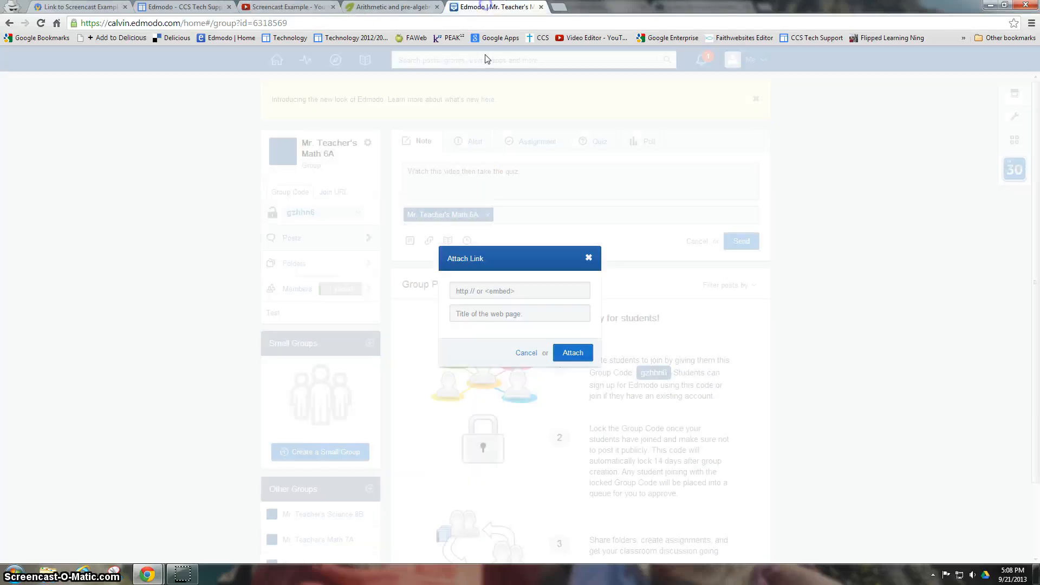
left_click(475, 291)
key("ctrl+v")
left_click(473, 314)
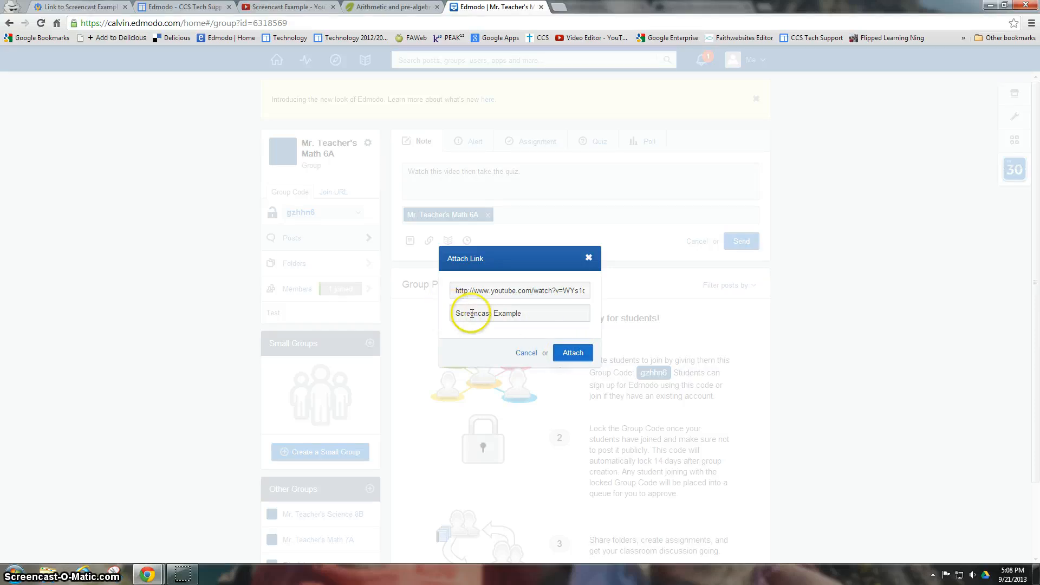
left_click(576, 355)
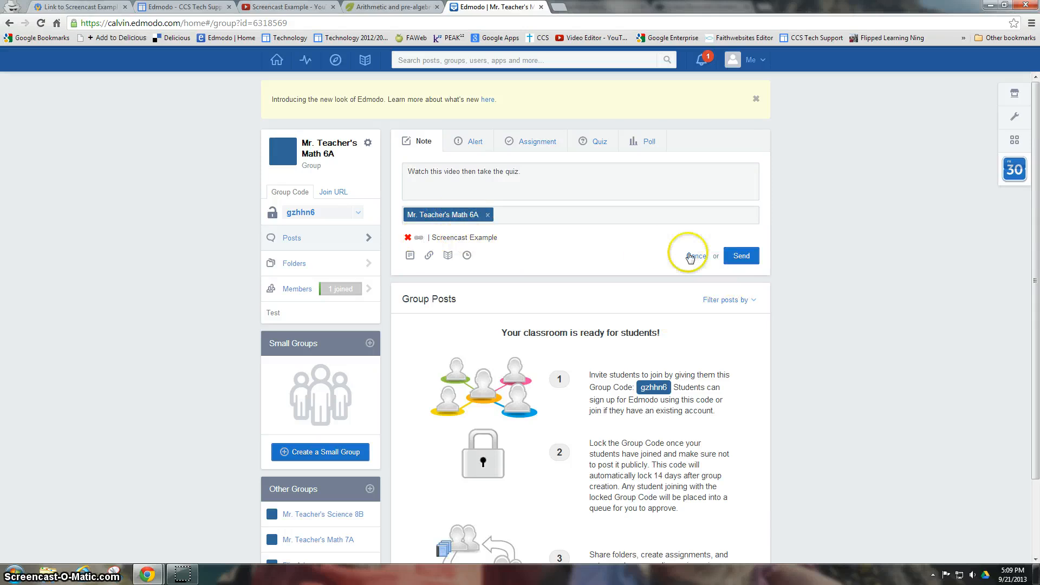
- Send the Screencast Example note to Math 6A and switch to the Quiz composer
left_click(741, 260)
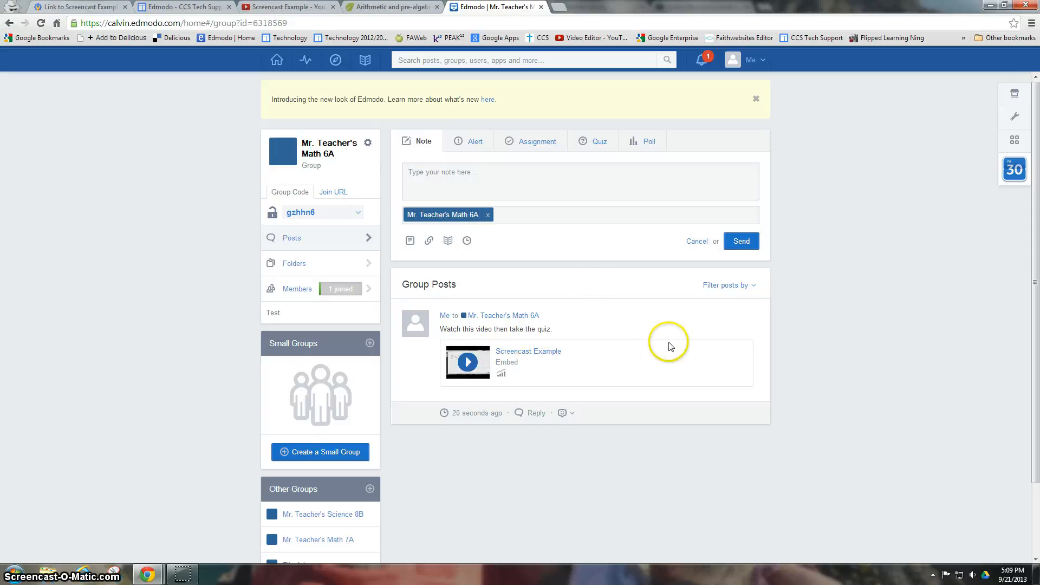
left_click(599, 143)
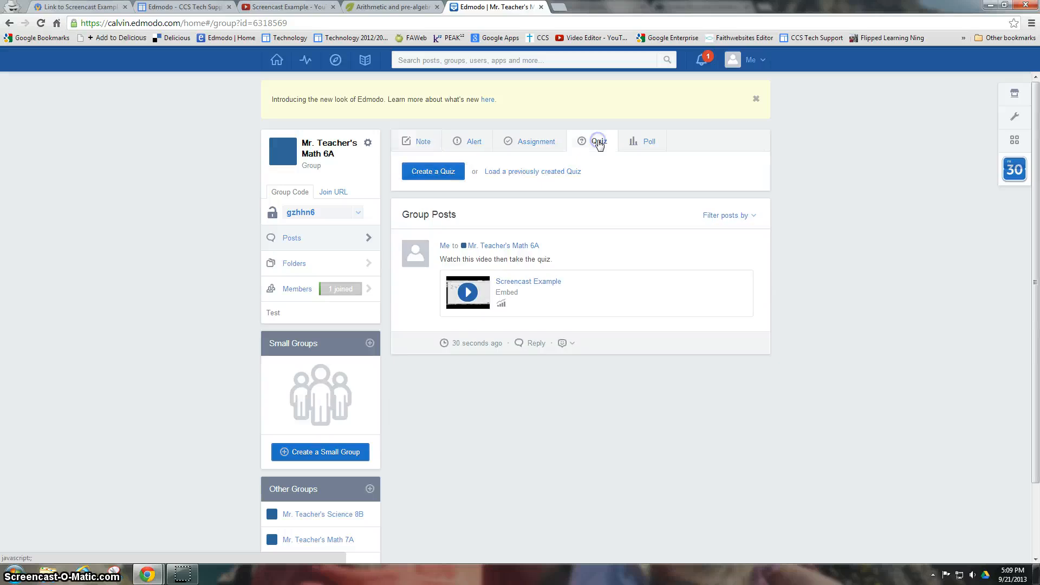
- Start a new quiz and title it 'Math 6A Basic Math Lesson Screencast Quiz'
left_click(433, 172)
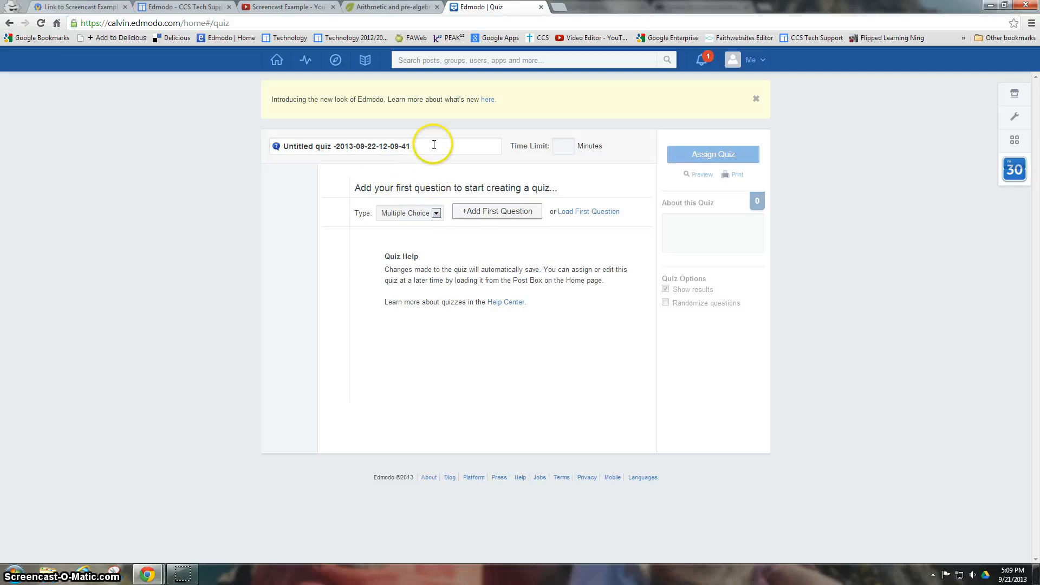
left_click(433, 145)
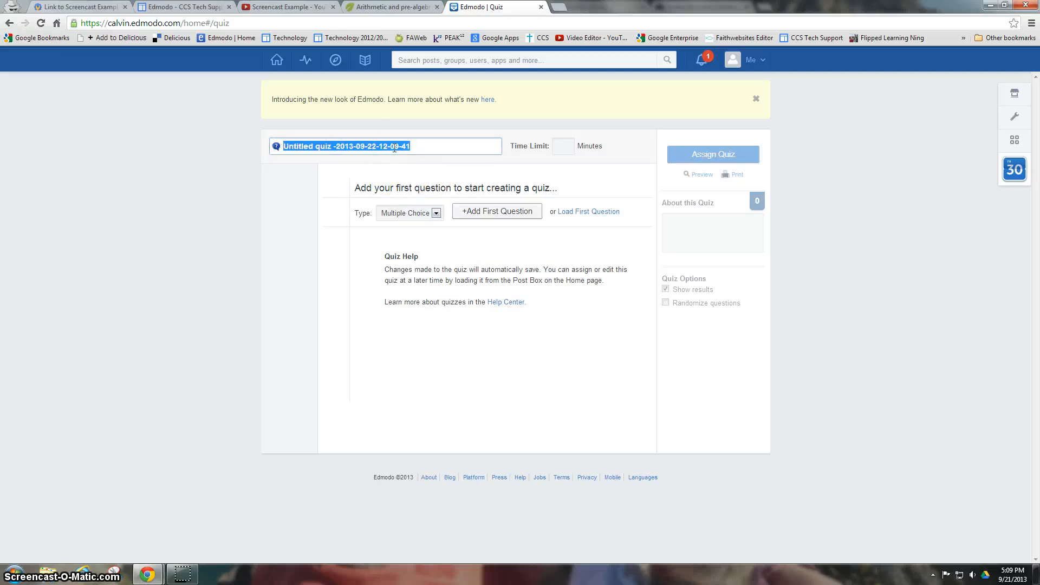
type("Mat")
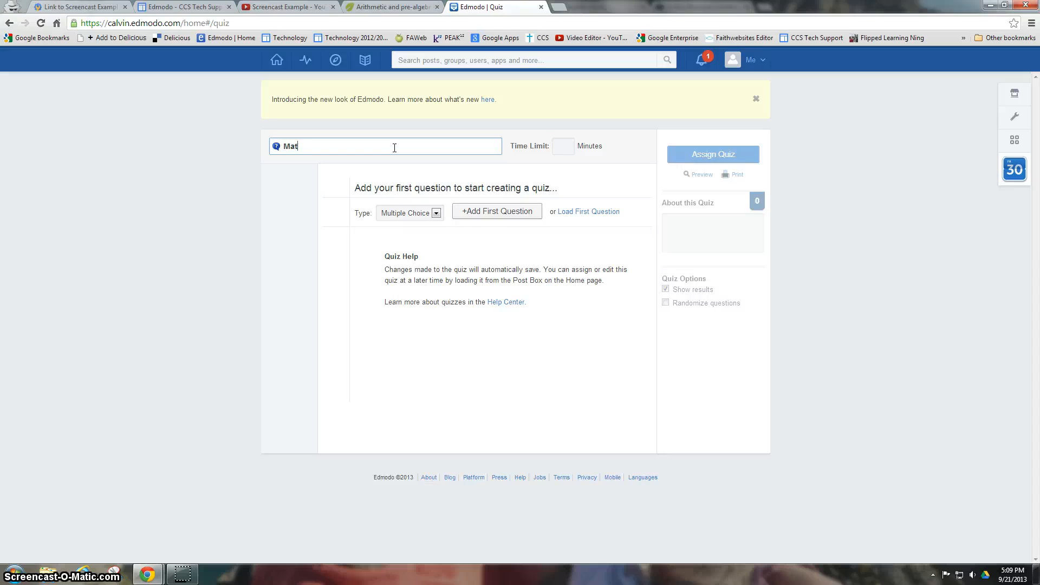
type("h 6A Basic Math Lesson Screencast Quiz")
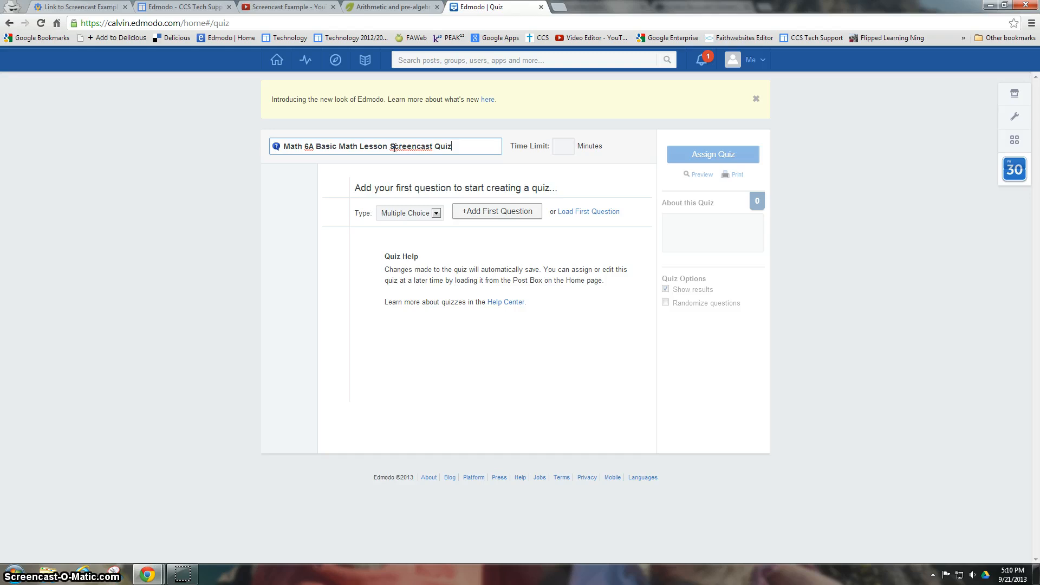
- Set the quiz time limit to 120 minutes
left_click(566, 147)
type("60")
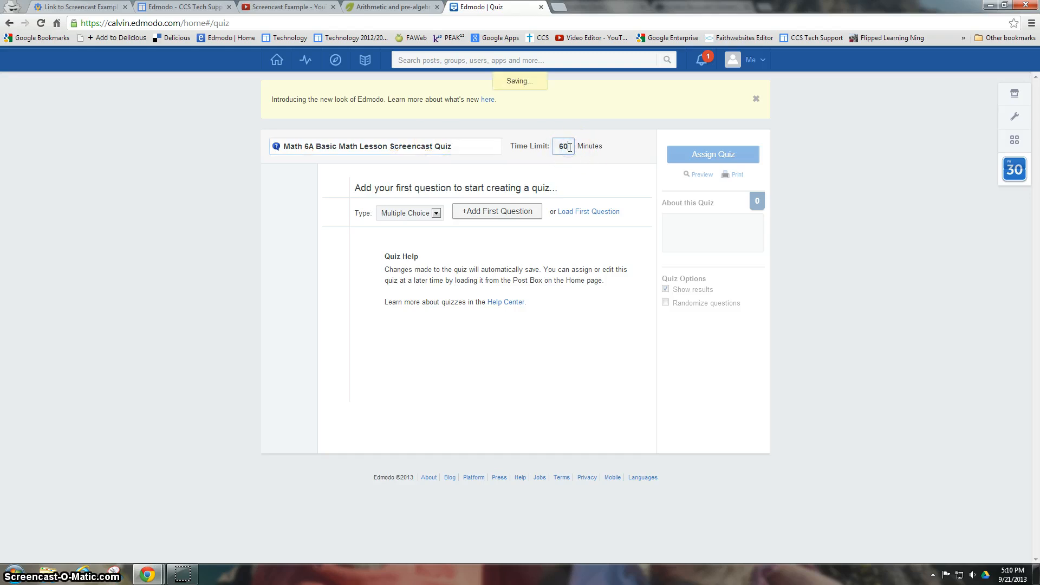
left_click_drag(557, 146, 579, 146)
left_click(608, 181)
left_click(613, 191)
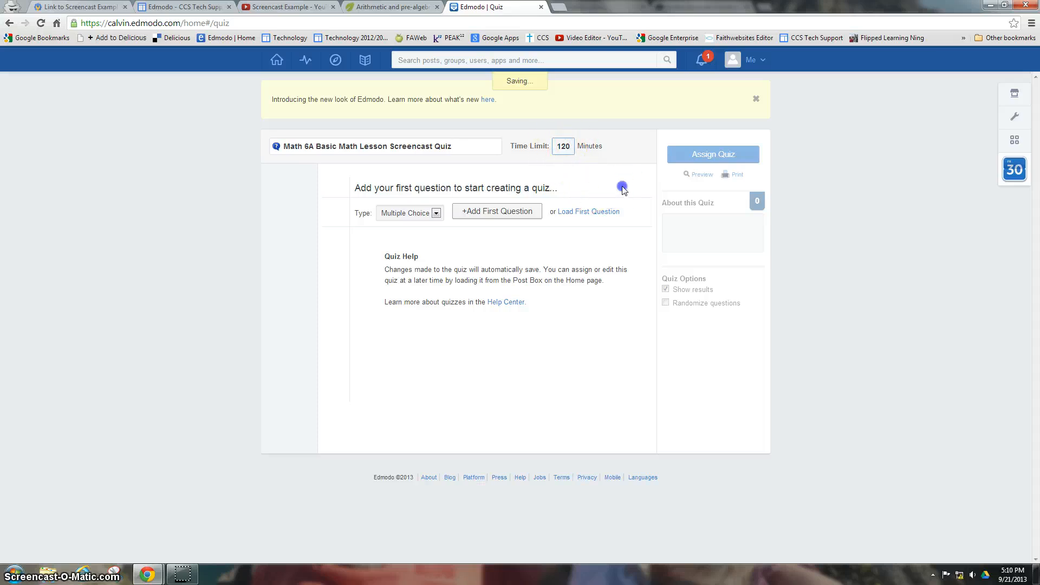
left_click(478, 210)
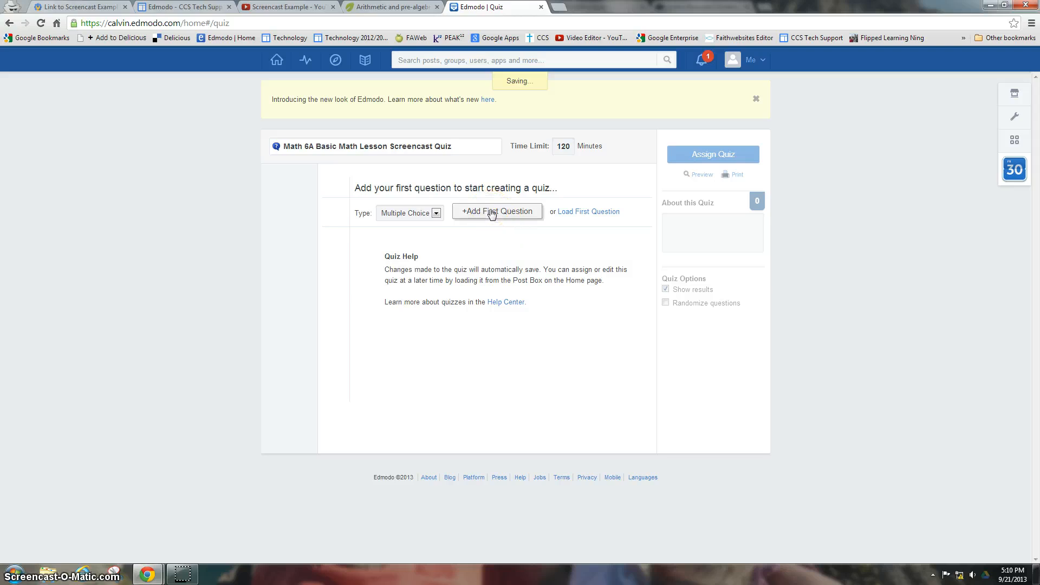
- Refresh the Windows network connection status from the tray flyout, then dismiss the flyout
left_click(960, 577)
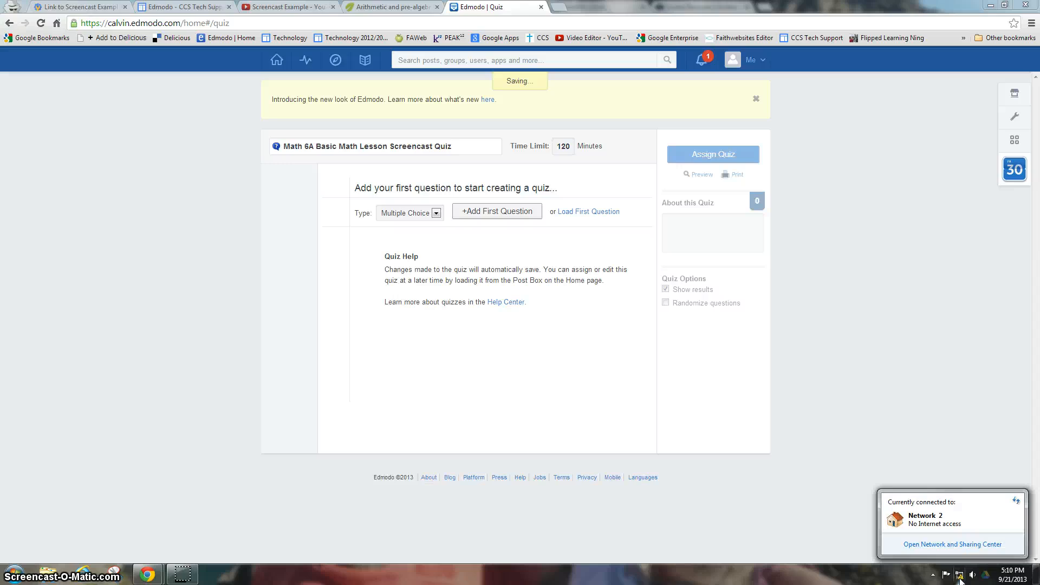
left_click(1016, 501)
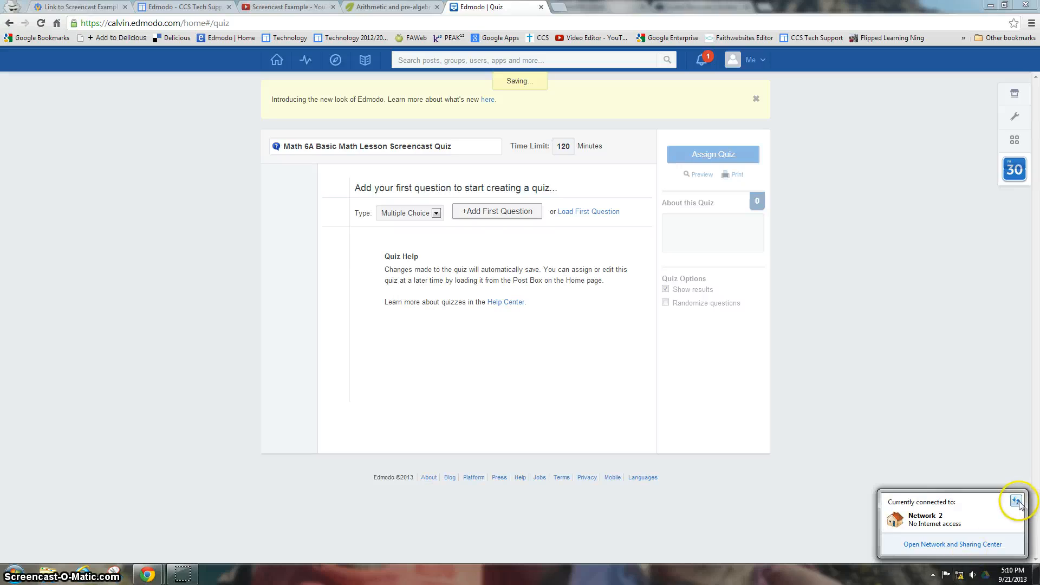
left_click(876, 436)
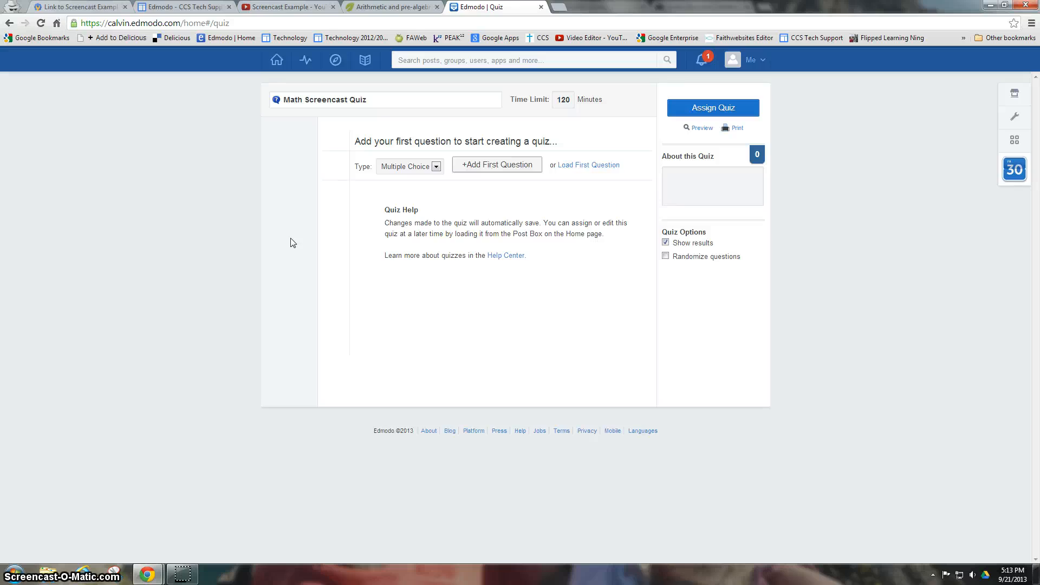
- Add question 1 asking the name for the number after the equals sign when adding two numbers
left_click(487, 165)
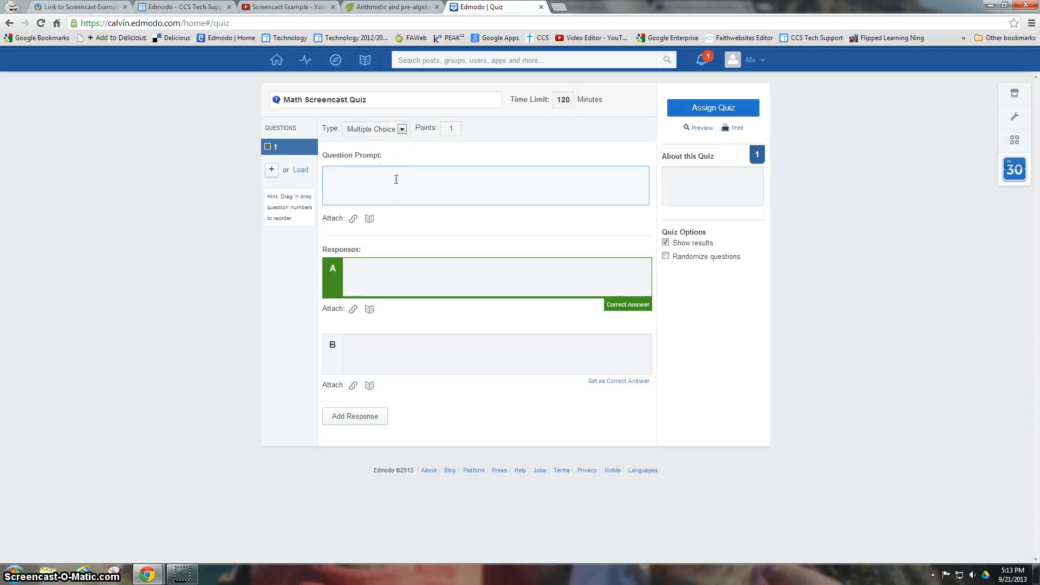
type("HWat")
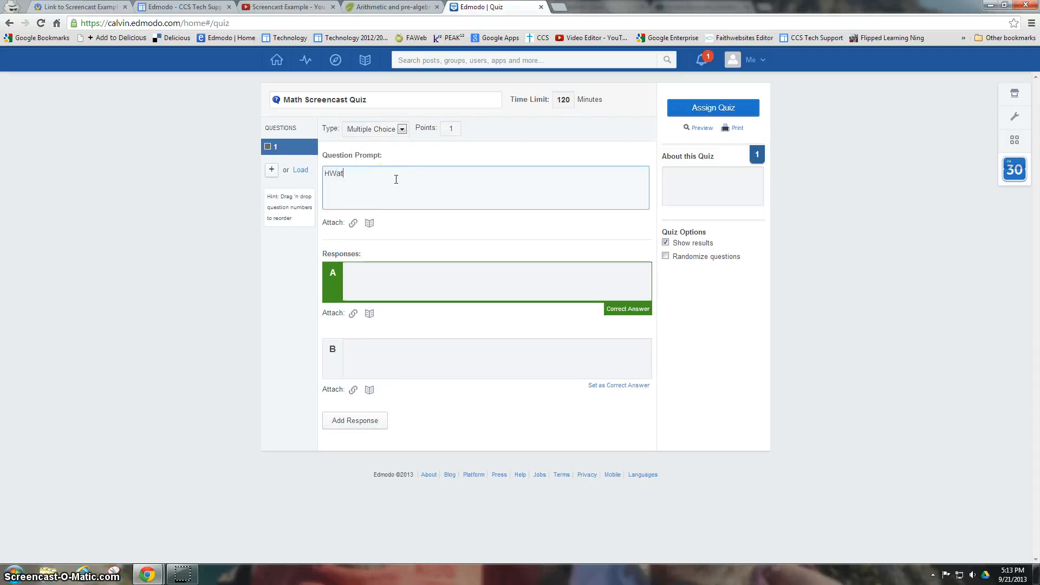
key("BackSpace")
key("BackSpace")
key("BackSpace")
type("W")
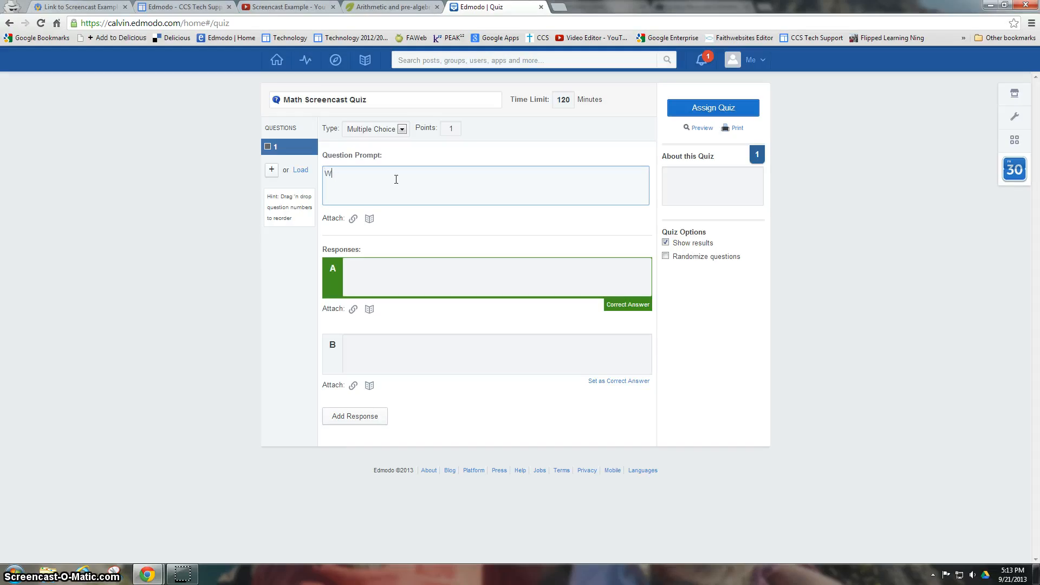
type("hat is the")
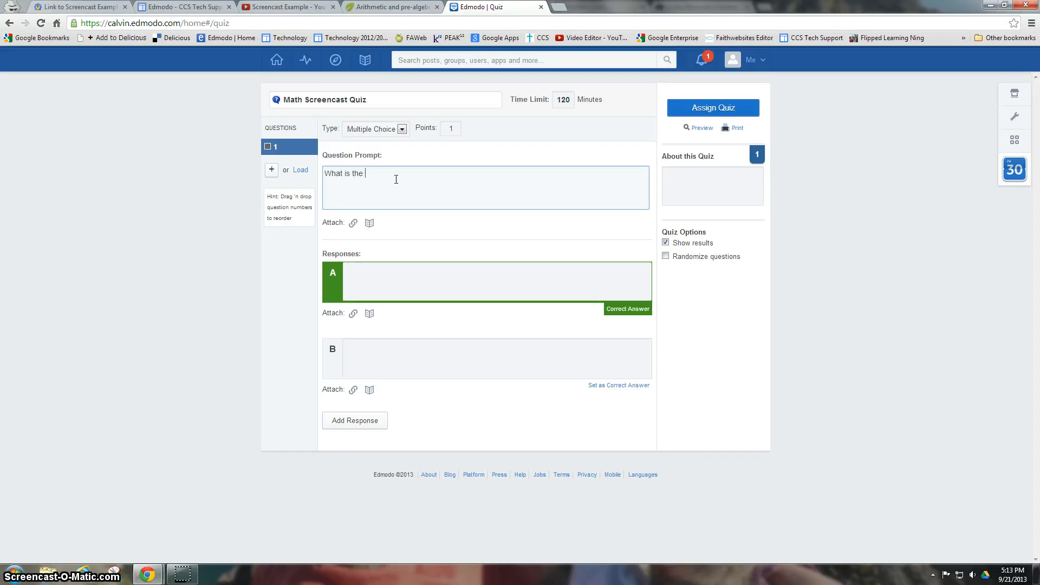
type(" name for the number af")
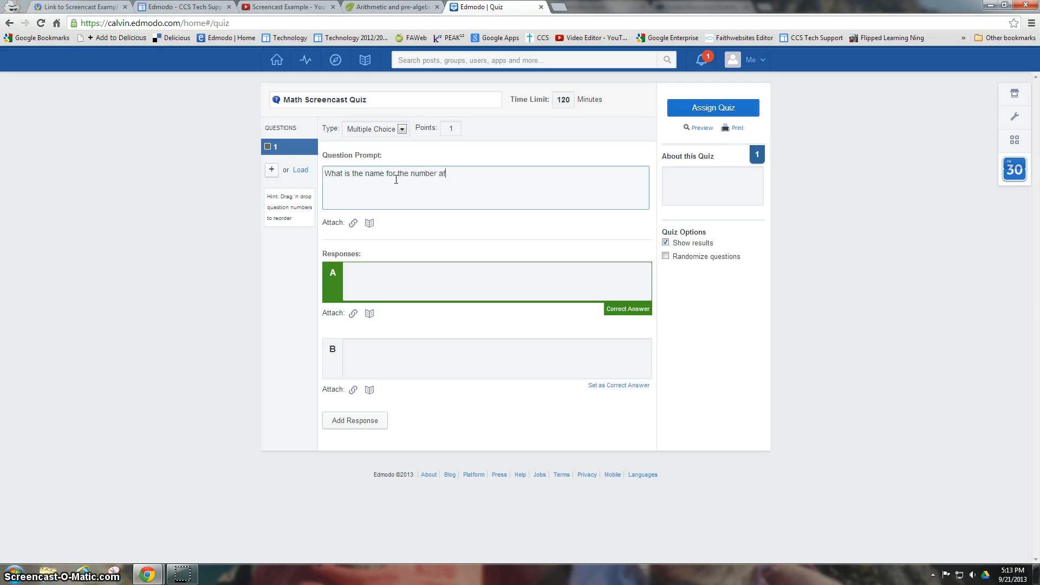
type("ter the ")
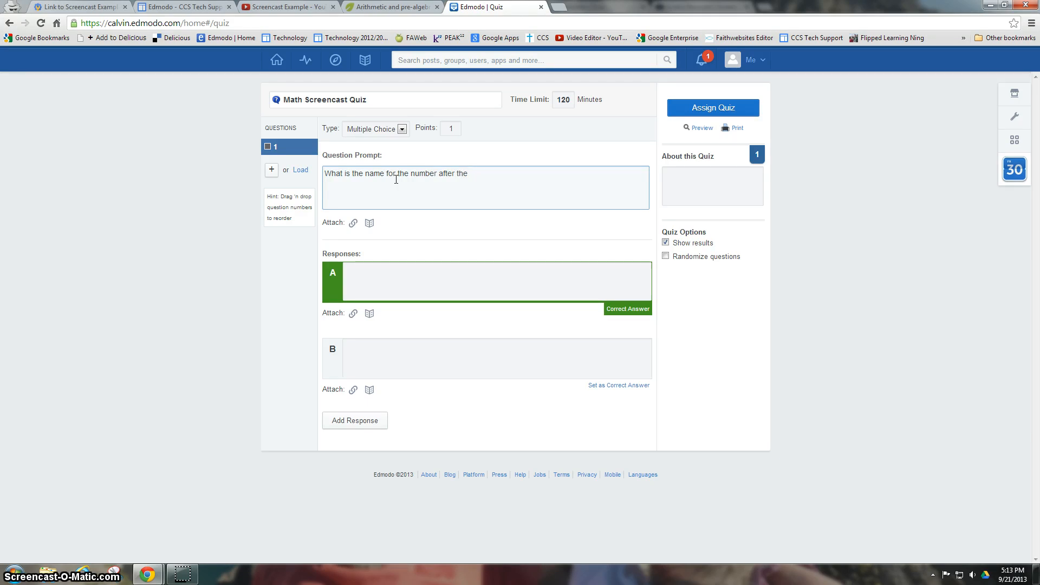
type("equals sign in a math ")
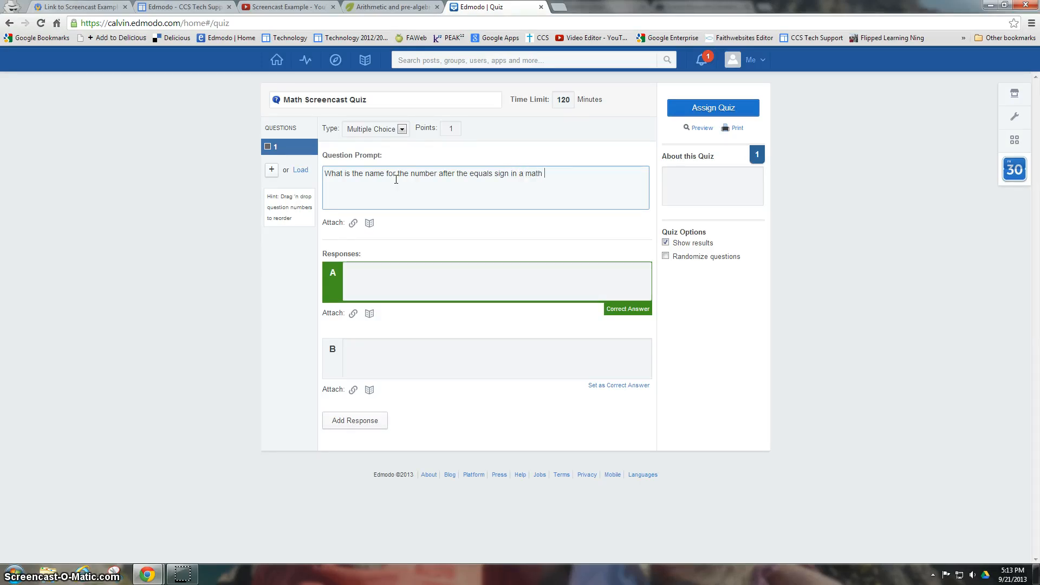
type("equation")
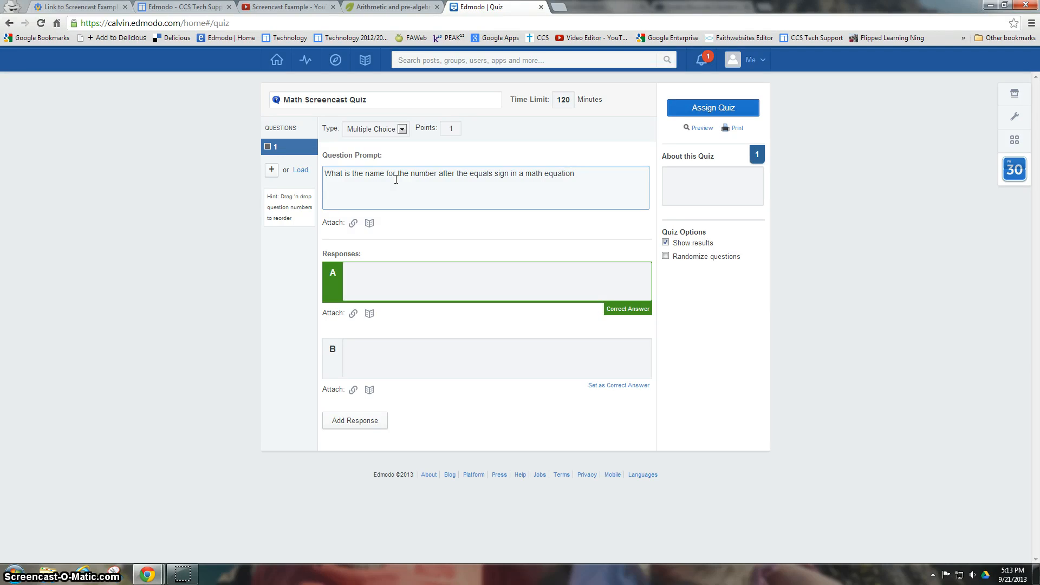
type(" when two numbers are being add")
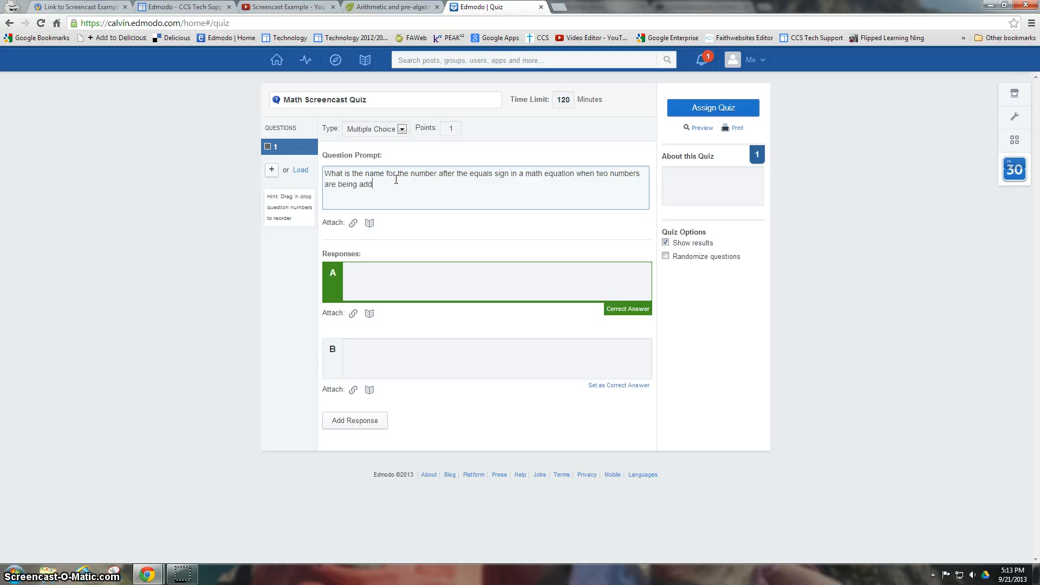
type("ed together?")
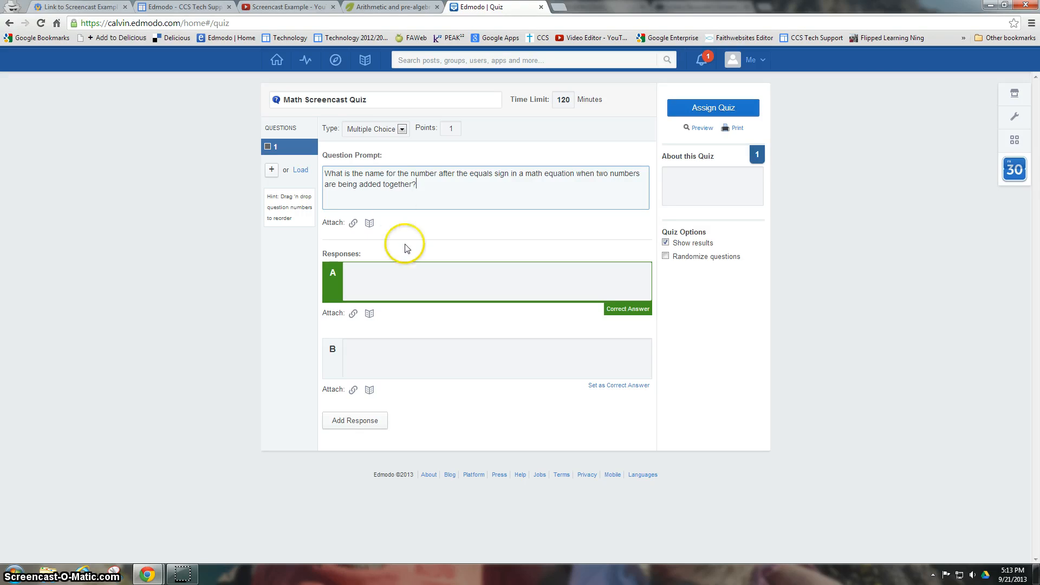
left_click(421, 277)
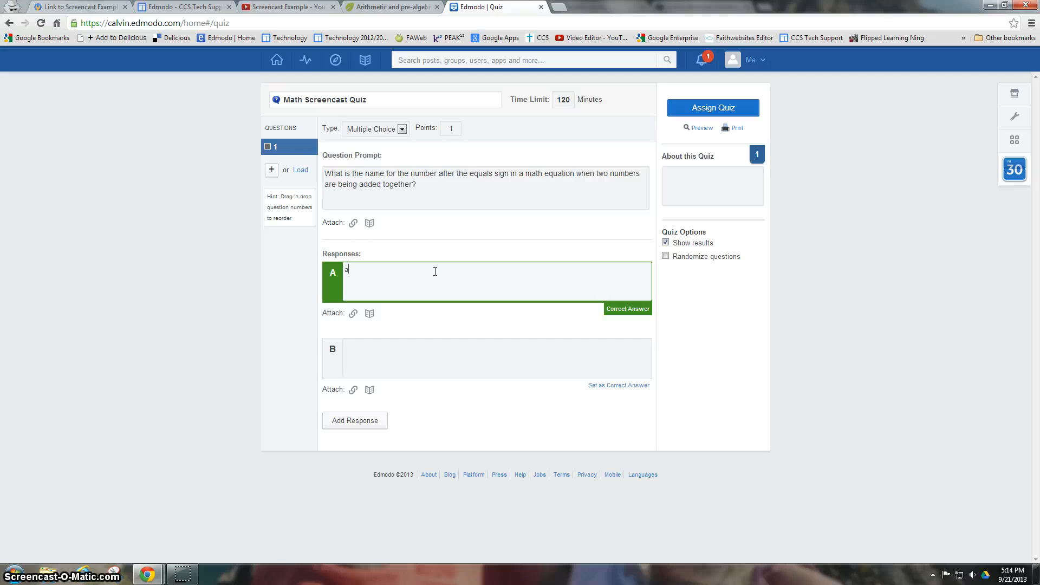
- Enter answers 'addendum', 'the product' and 'the sum', marking 'the sum' as correct
type("ddendum")
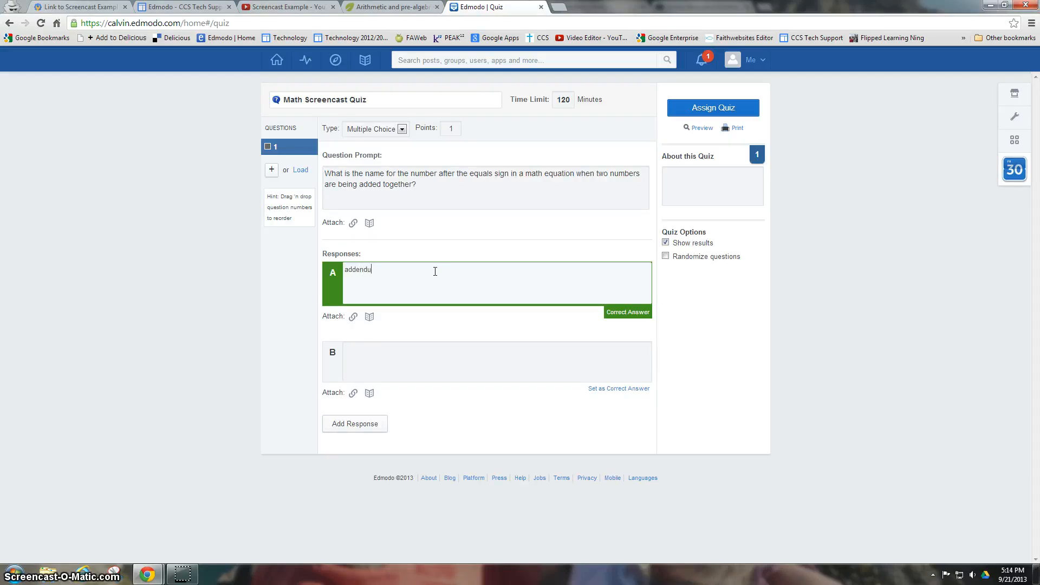
left_click(416, 356)
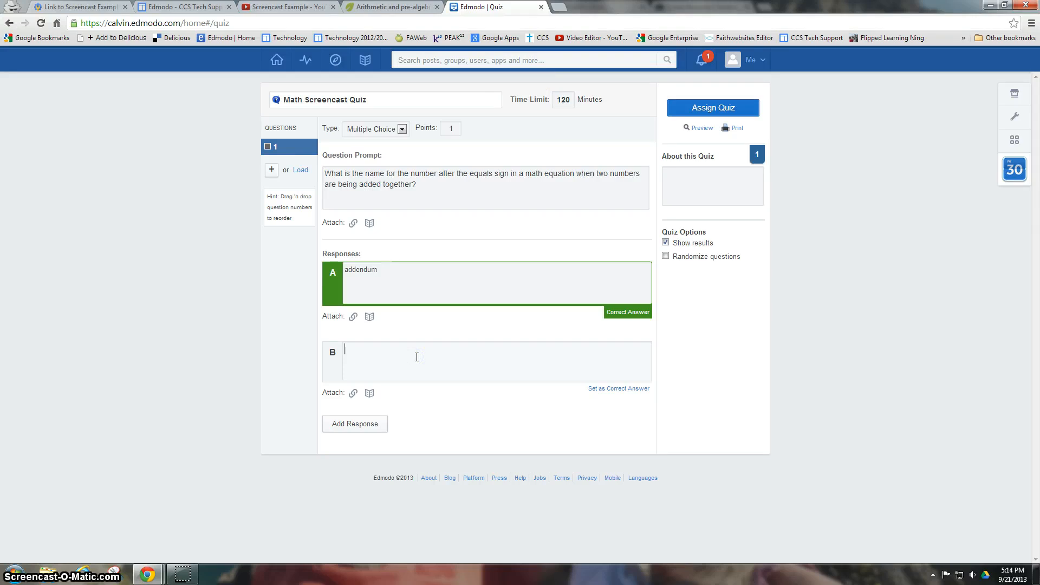
type("the product")
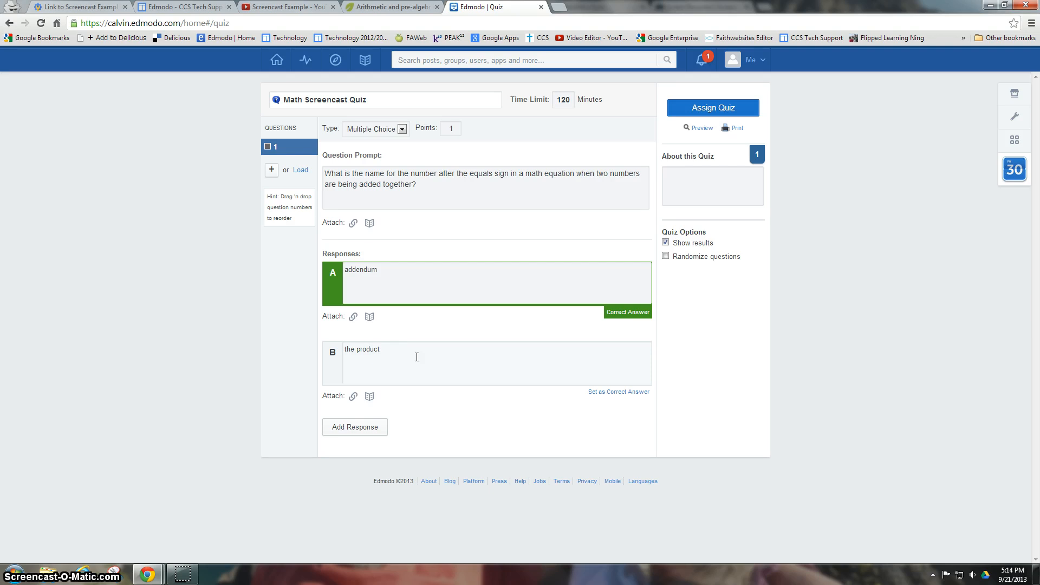
left_click(364, 428)
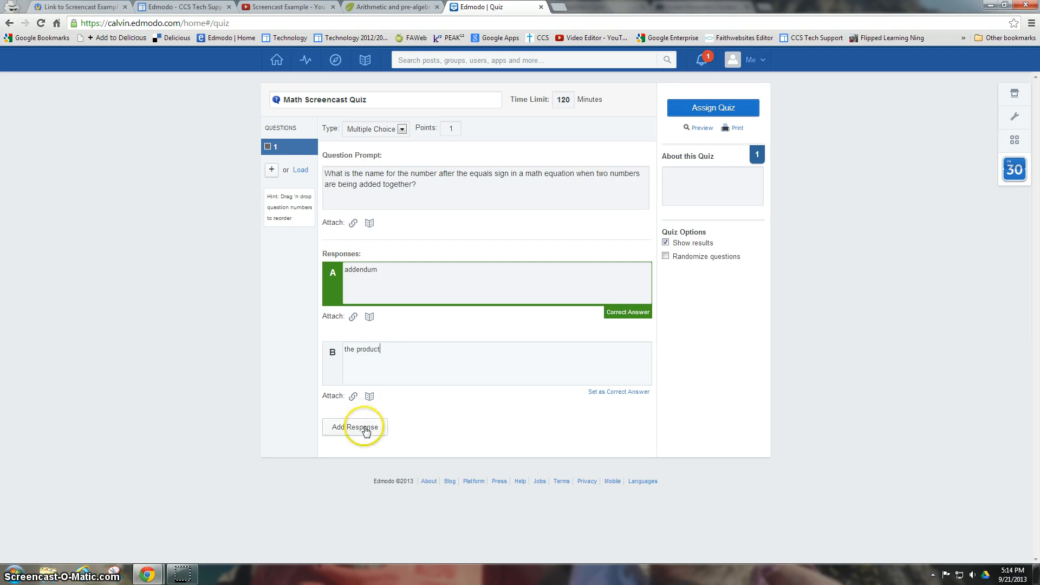
left_click(364, 428)
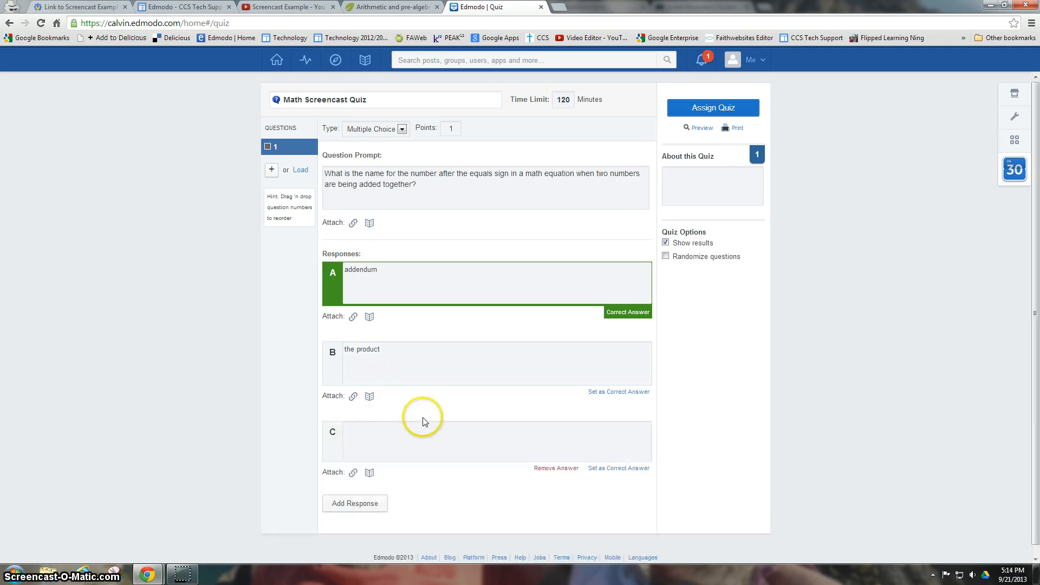
left_click(418, 434)
type("the sum")
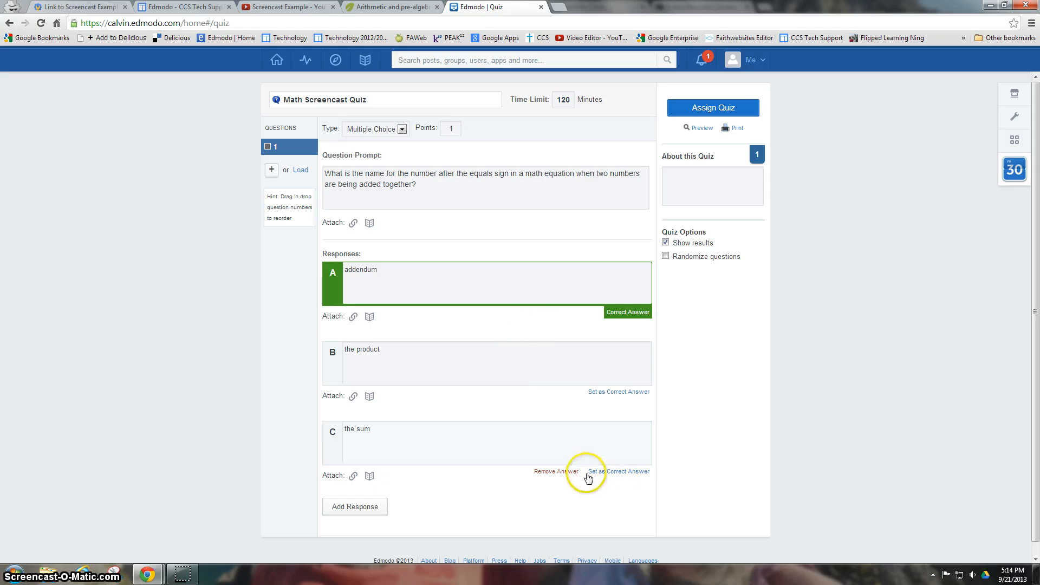
left_click(626, 473)
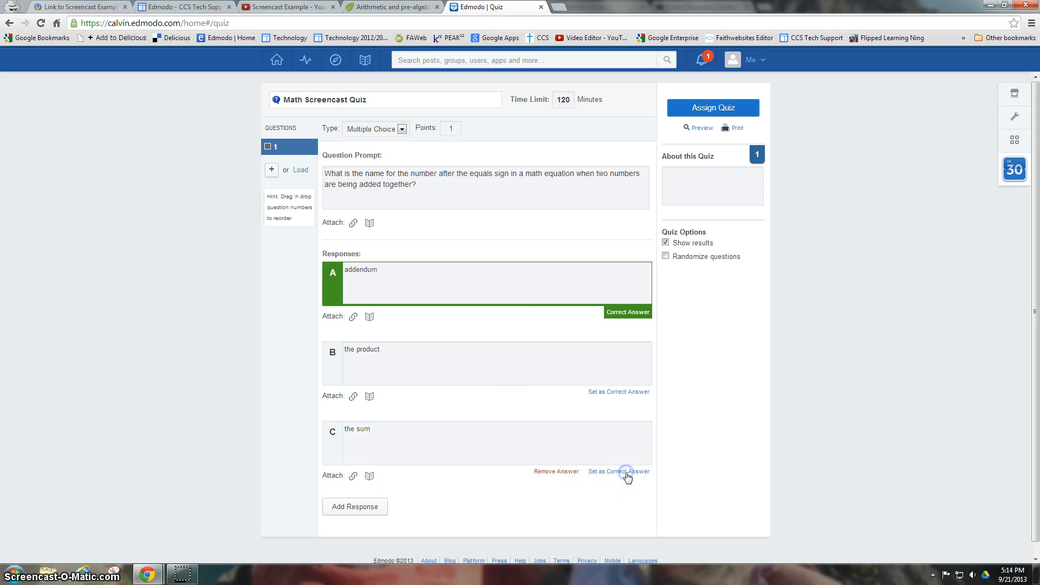
- Add a fourth answer, 'none of the above', and correct its spelling
left_click(363, 506)
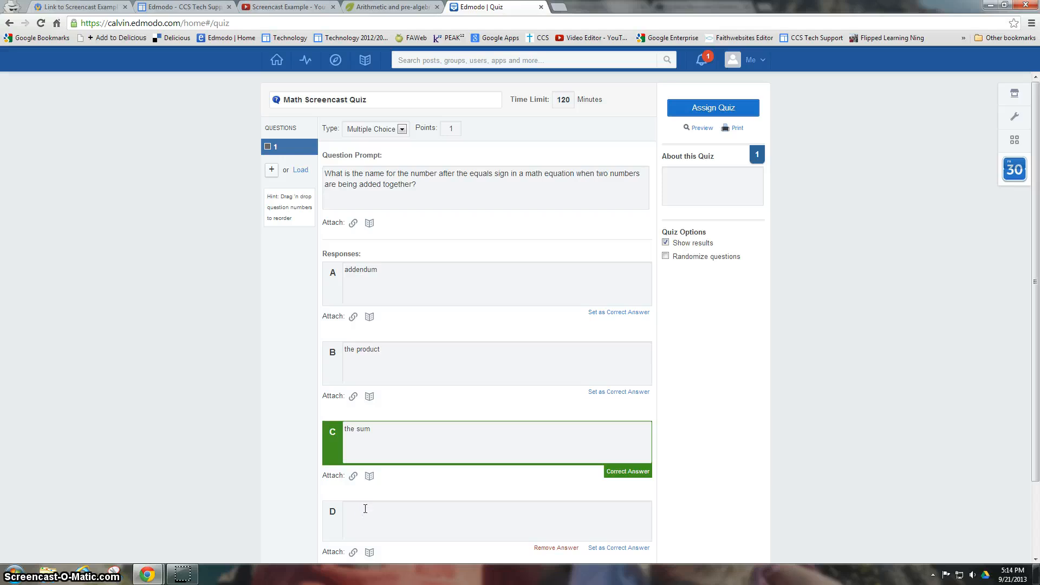
left_click(381, 511)
type("non")
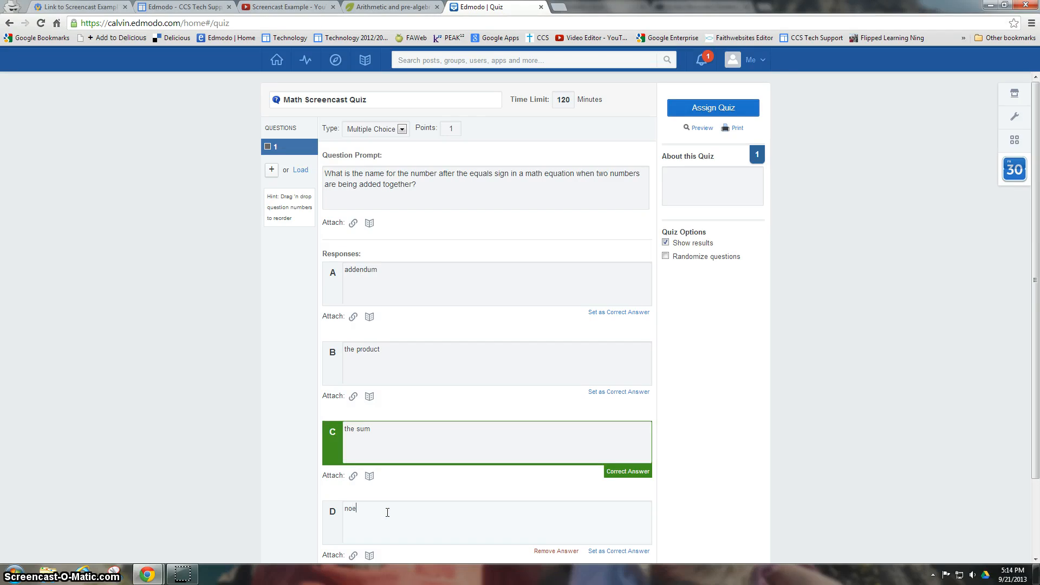
type("e of the above")
left_click(352, 510)
type("n")
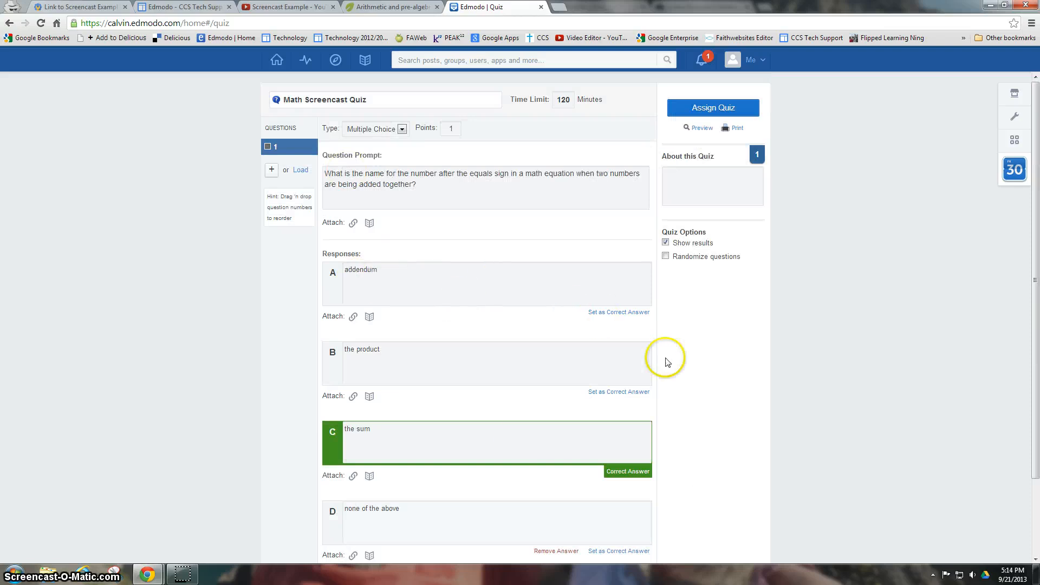
- Add a True False question 2 with the prompt 'Math is everywhere'
left_click(272, 172)
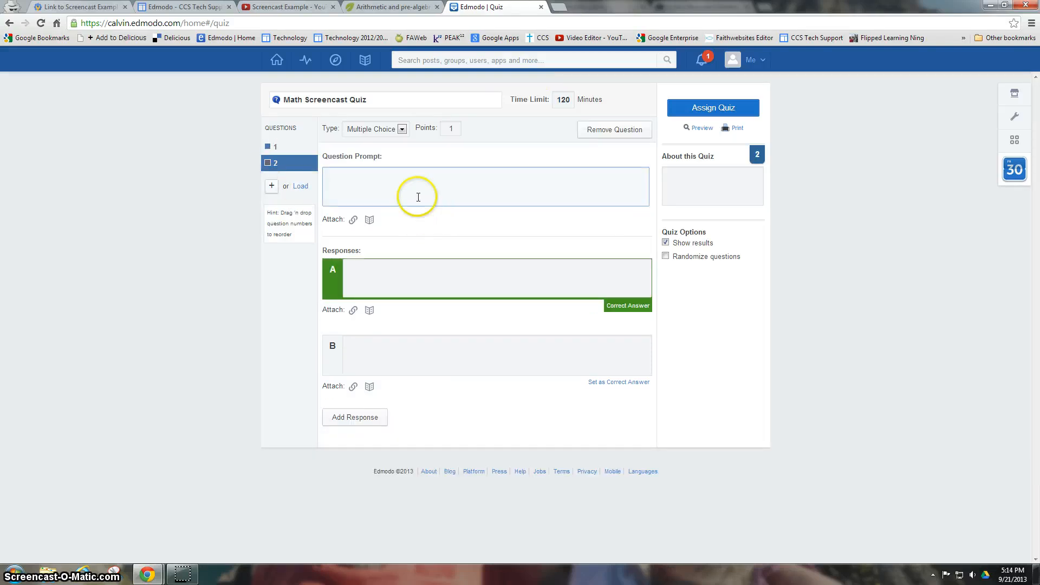
left_click(403, 130)
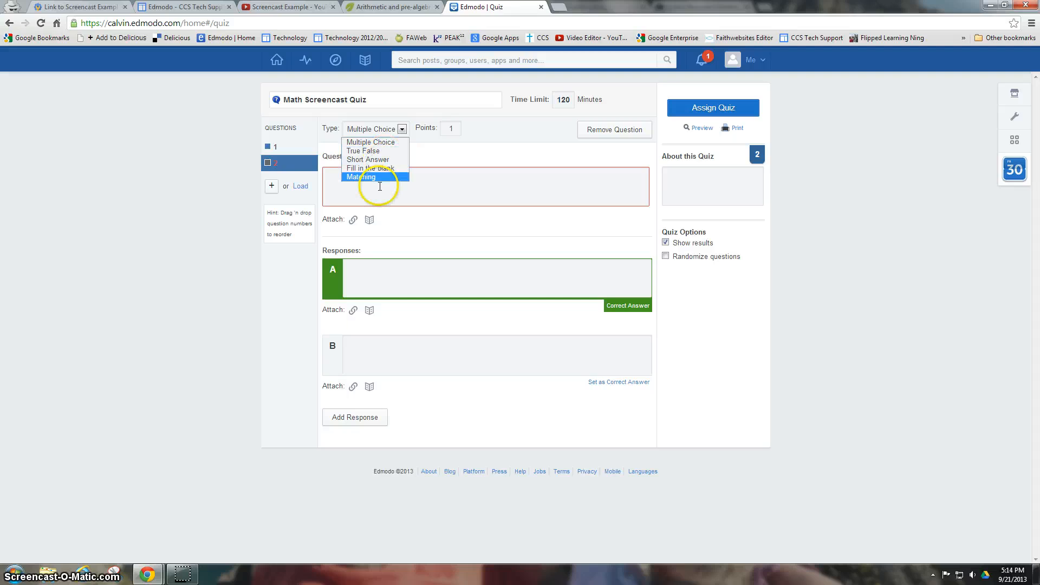
left_click(363, 152)
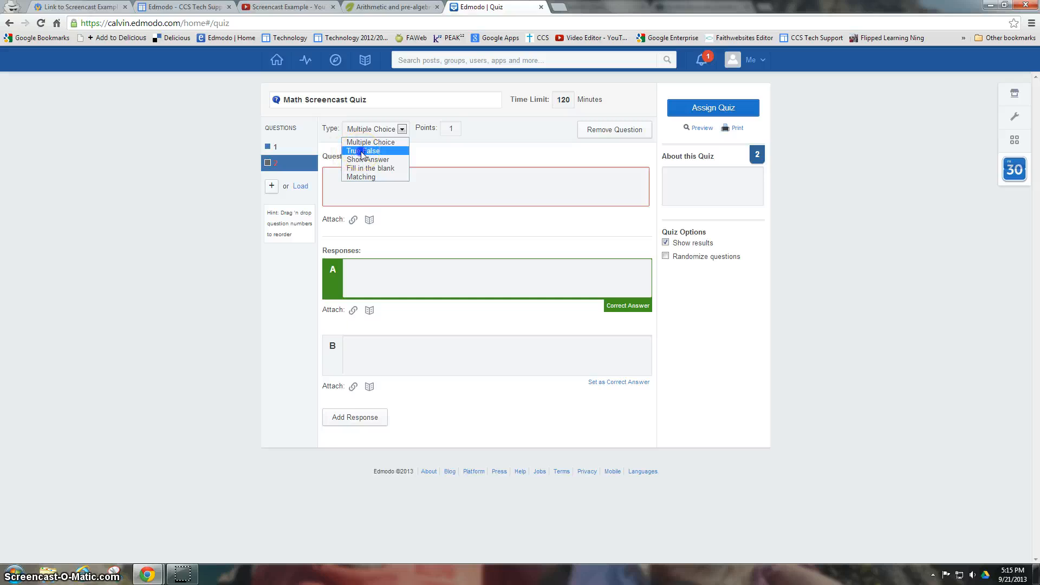
left_click(361, 180)
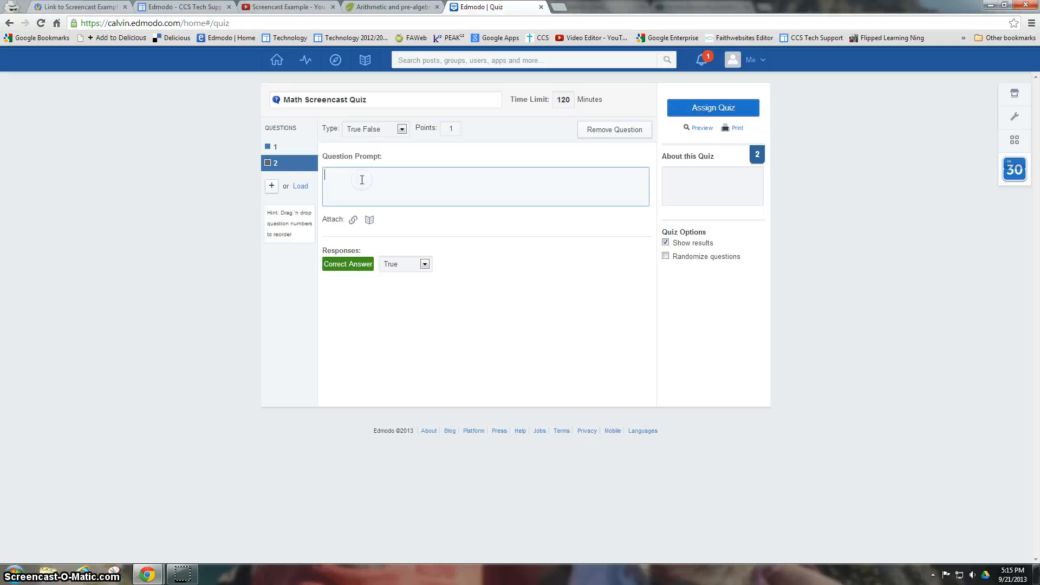
type("Math is")
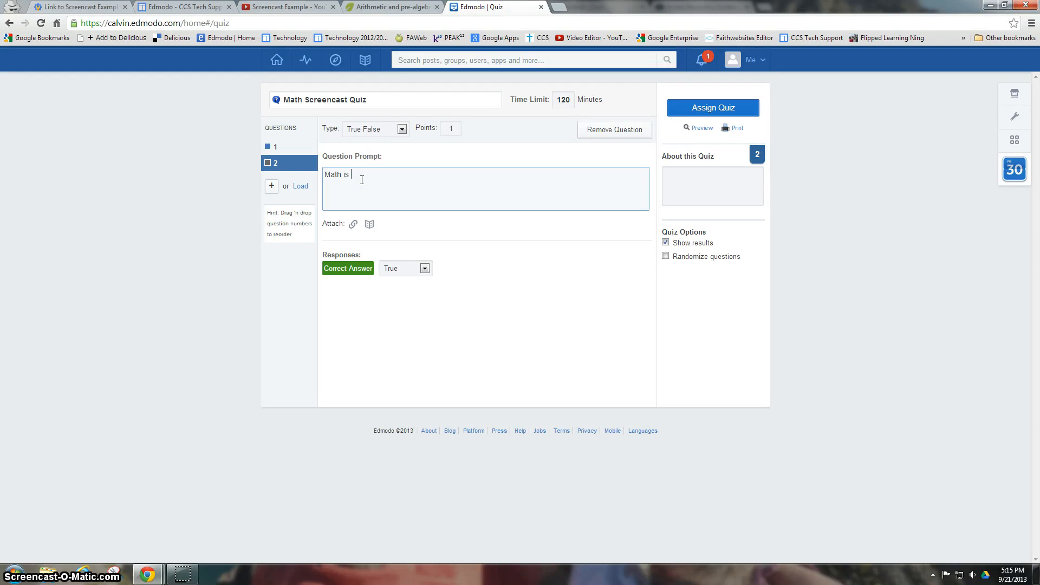
type(" everywhere")
left_click(550, 288)
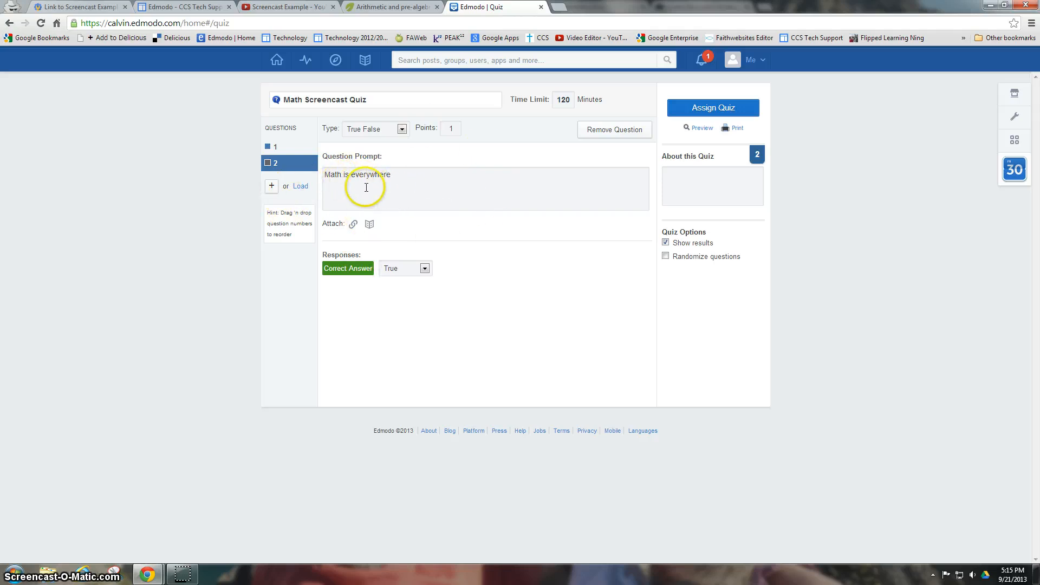
- Move the 'Math is everywhere' question above the multiple-choice question and review question 2
left_click_drag(277, 162, 276, 151)
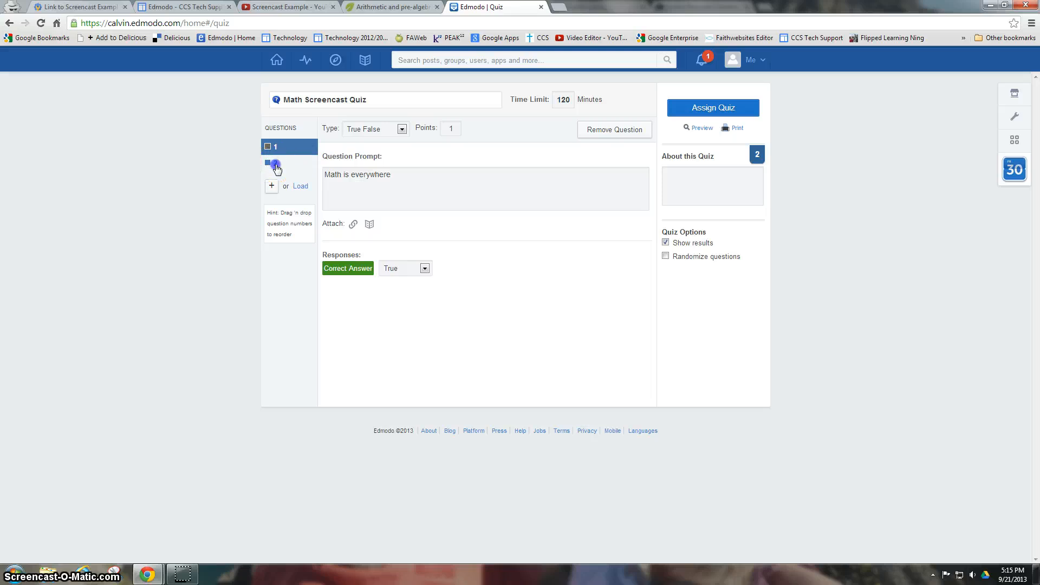
left_click(280, 163)
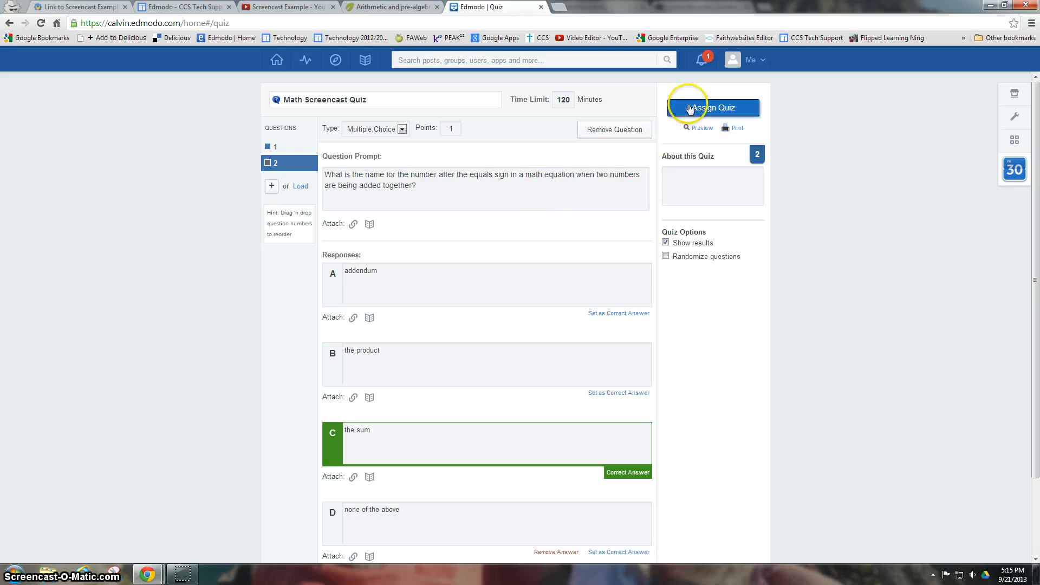
- Uncheck Show results under Quiz Options
left_click(666, 243)
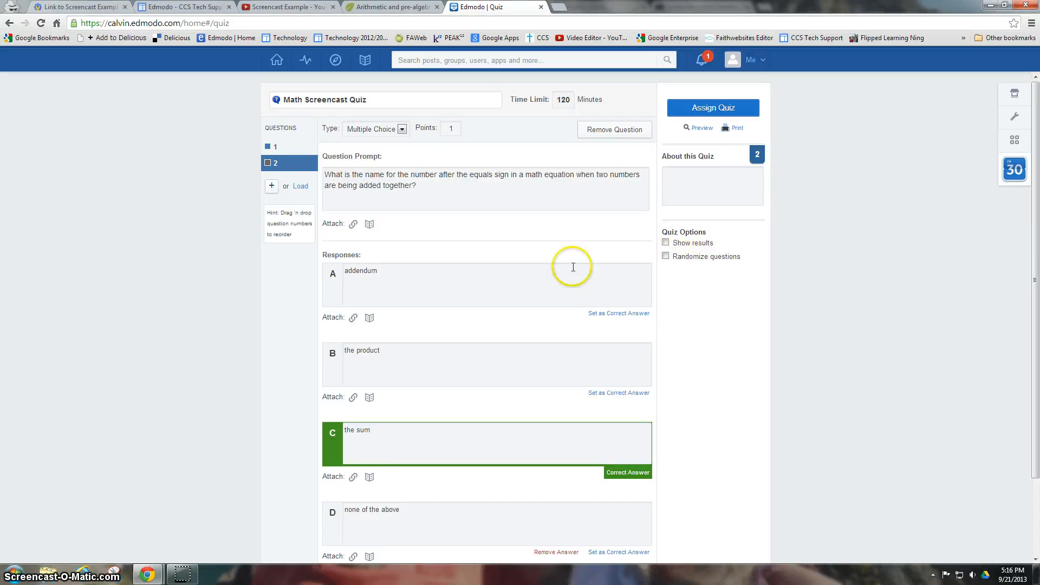
- Assign the quiz to Math 6A, due September 23, added to the gradebook, and send it
left_click(707, 109)
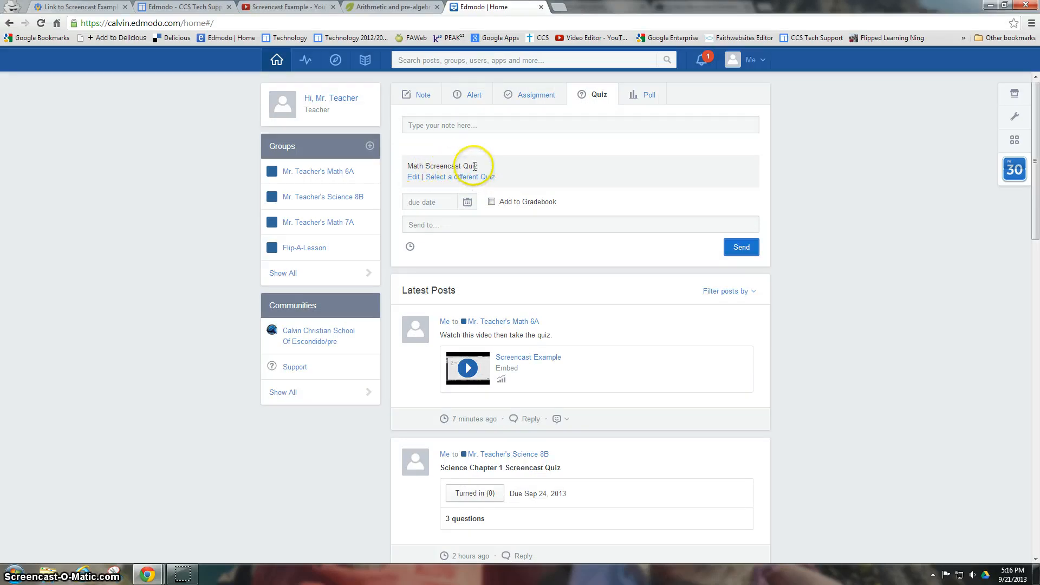
left_click(467, 204)
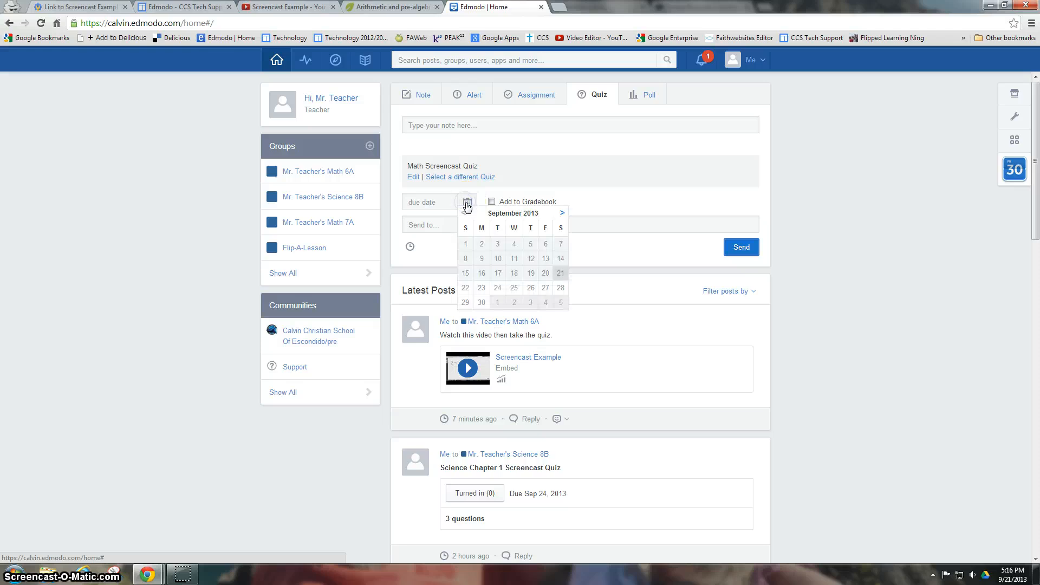
left_click(483, 288)
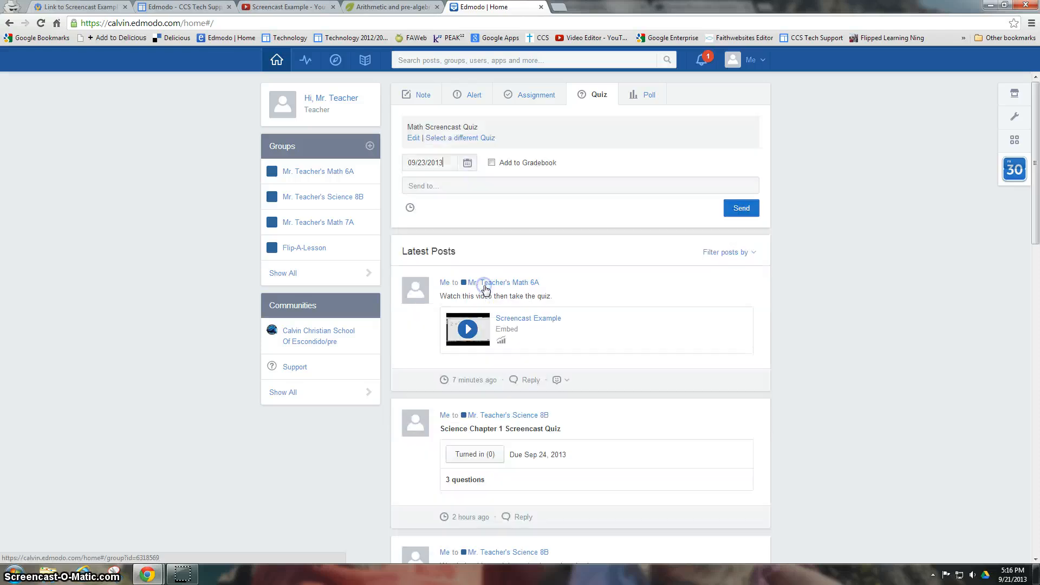
left_click(492, 162)
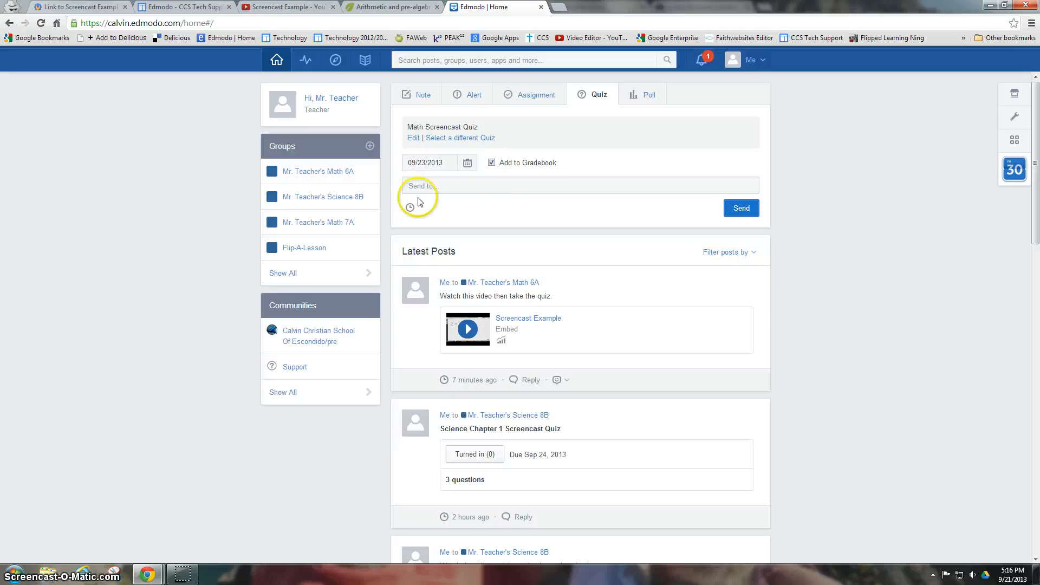
left_click(445, 184)
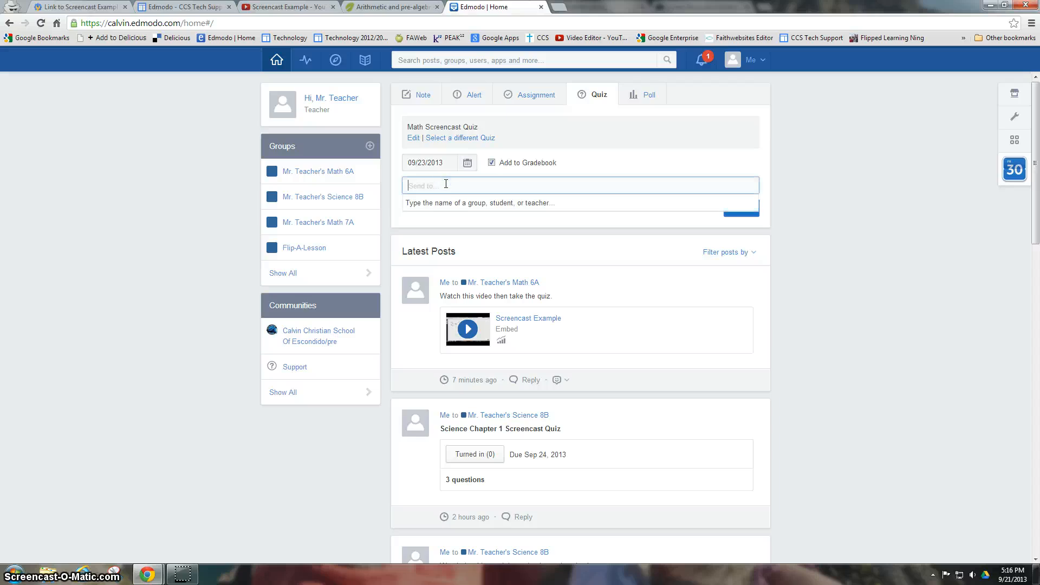
type("mr")
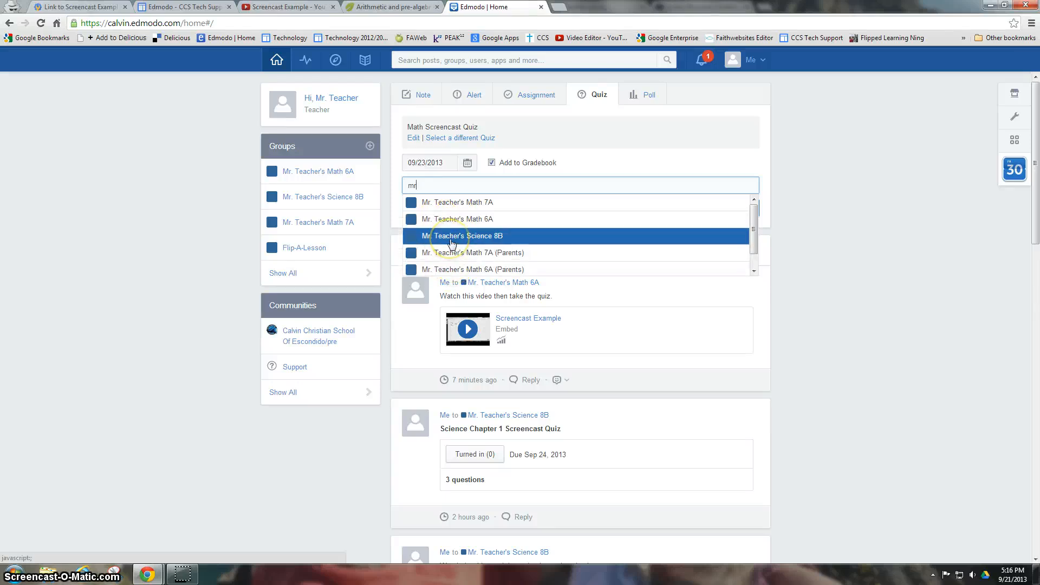
left_click(452, 219)
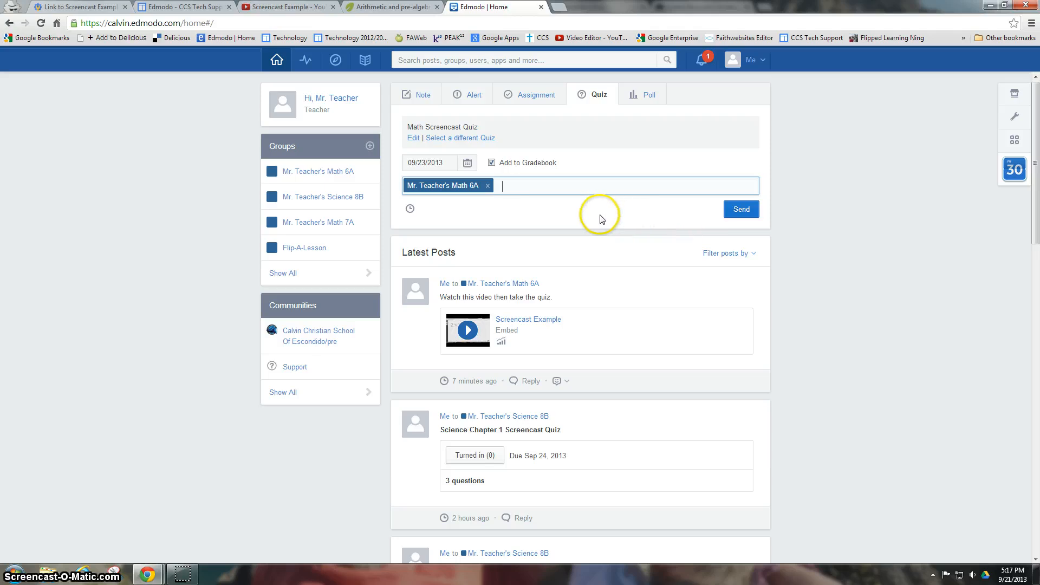
left_click(742, 210)
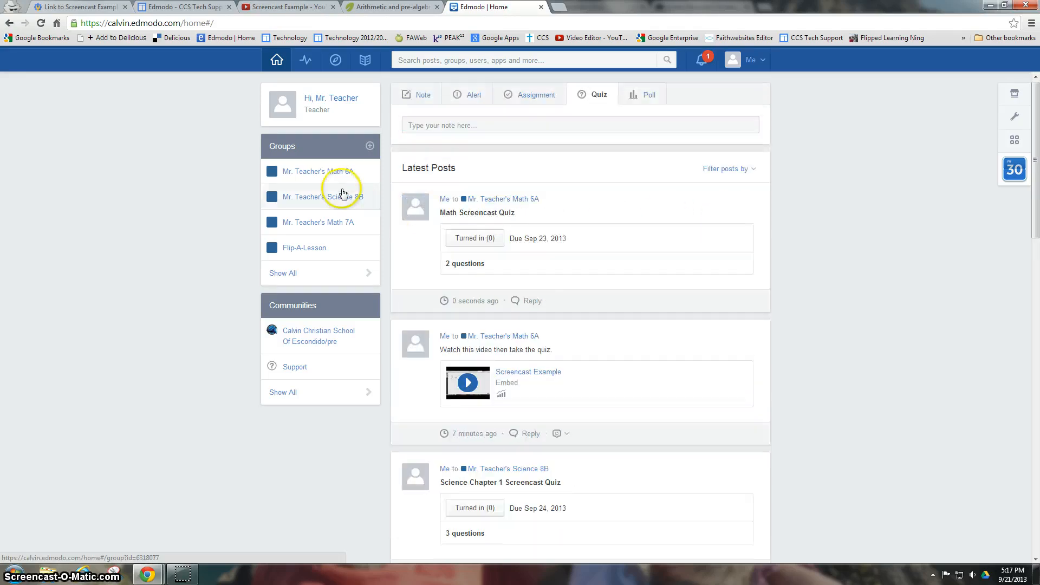
left_click(326, 172)
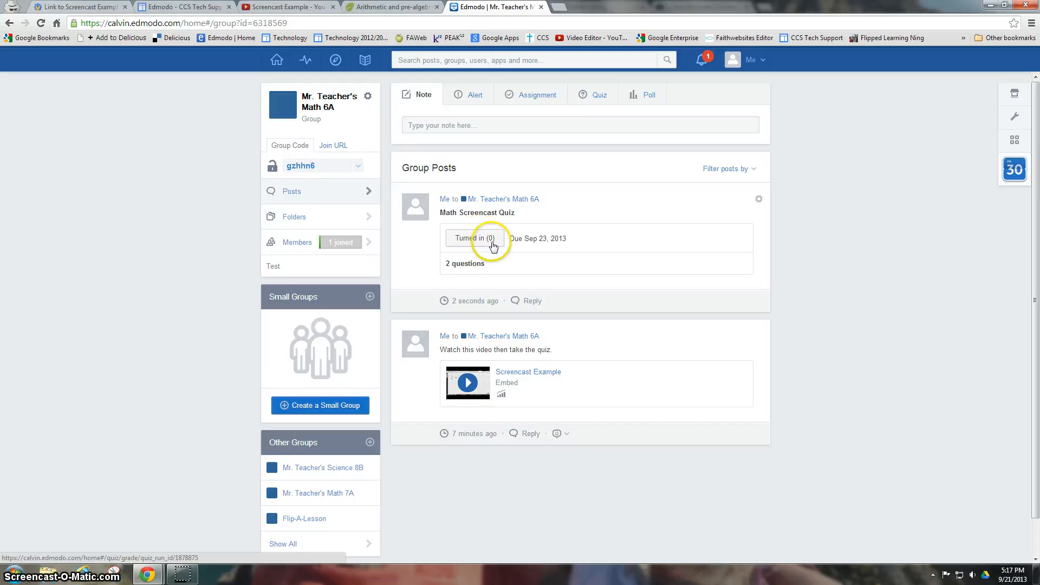
left_click(473, 242)
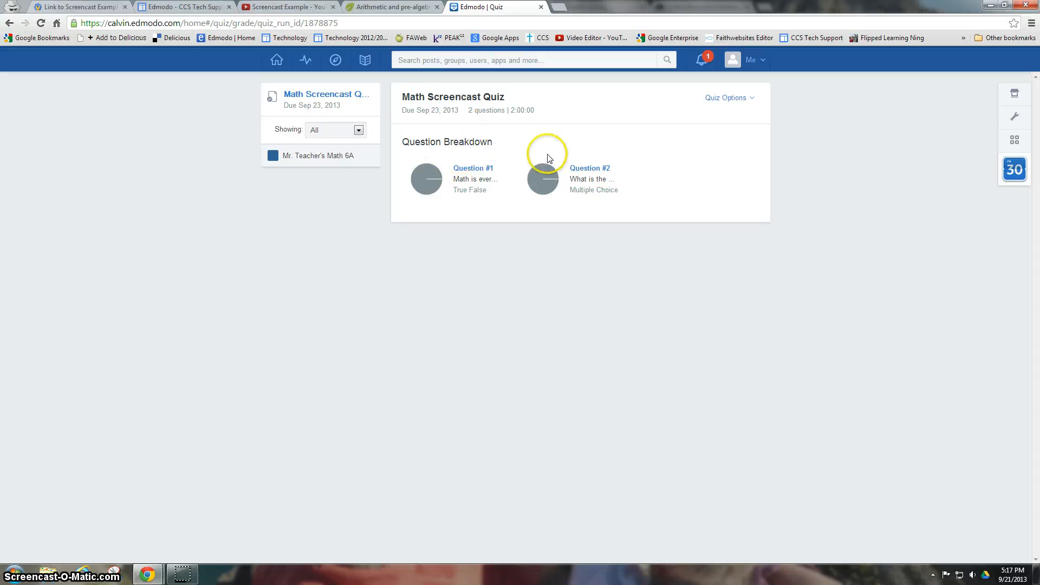
left_click(746, 98)
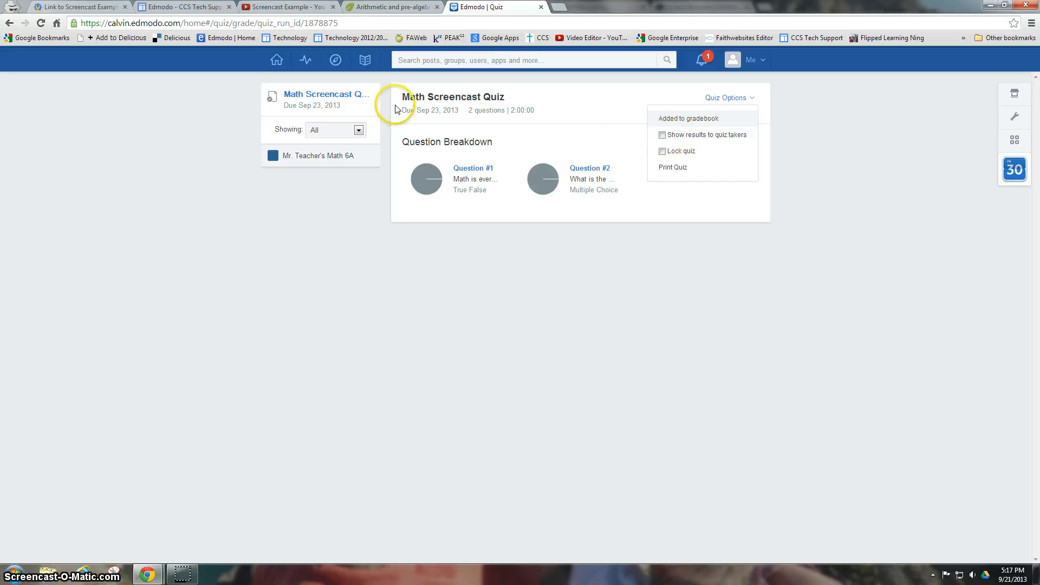
left_click(276, 60)
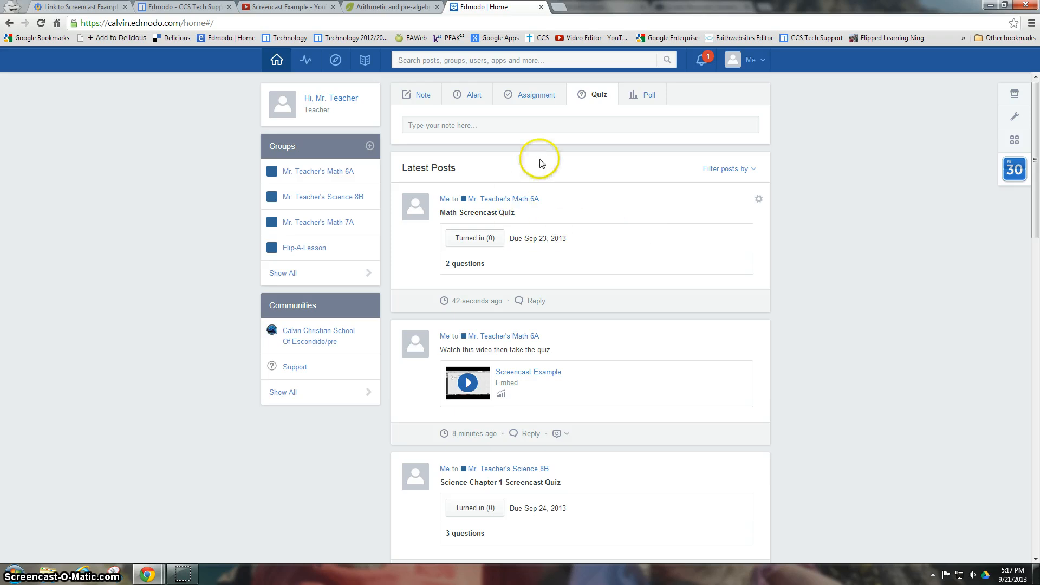
- Switch the post composer to Quiz, browse the previously created quizzes, then close that list
left_click(598, 98)
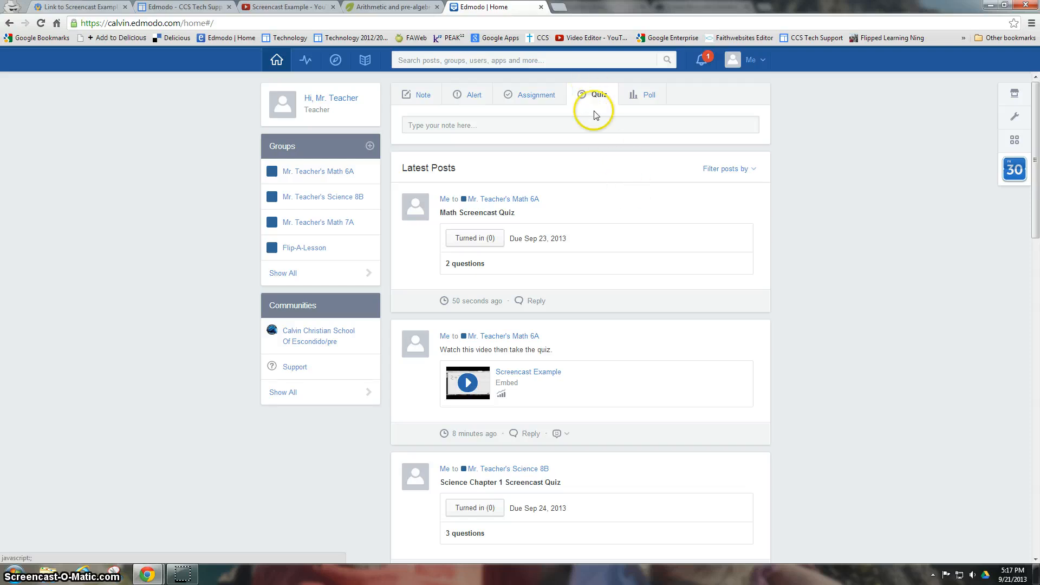
left_click(415, 98)
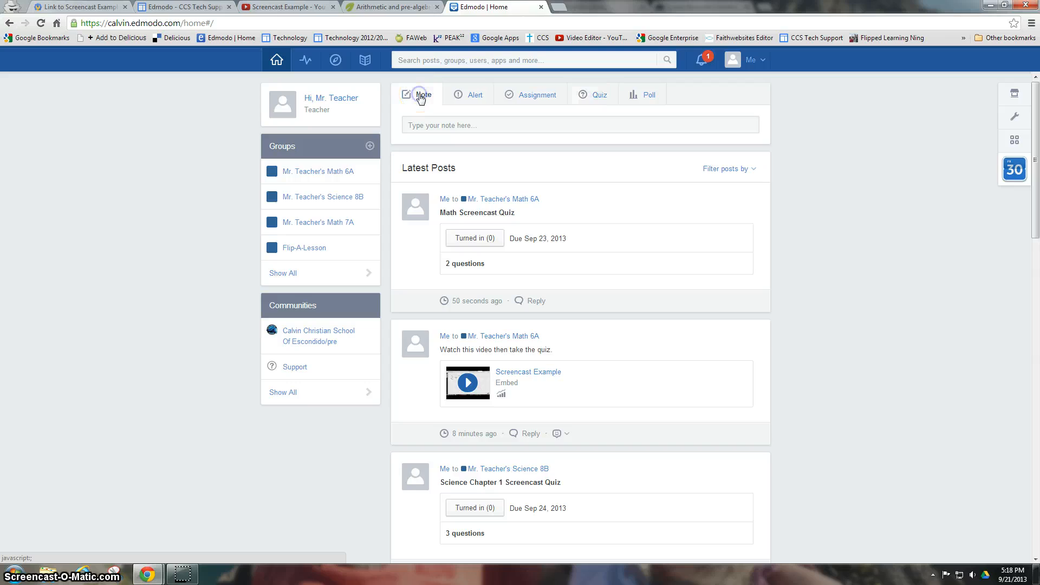
left_click(601, 98)
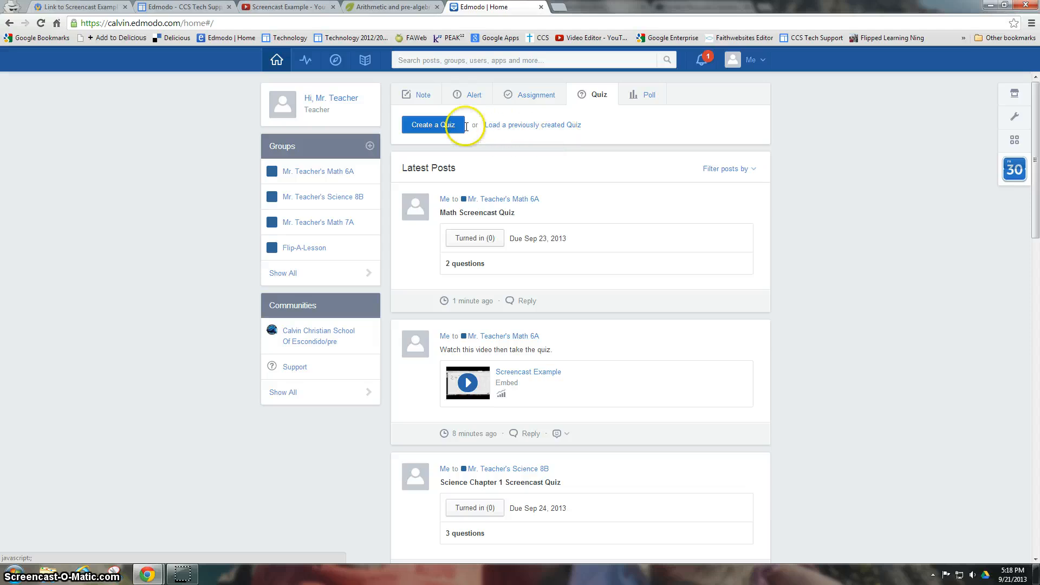
left_click(529, 125)
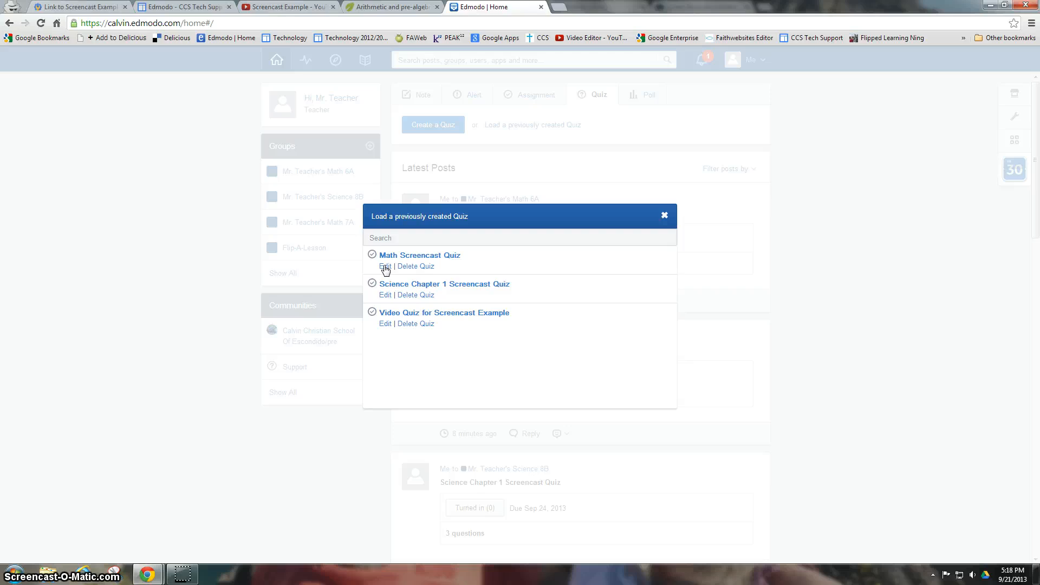
left_click(665, 217)
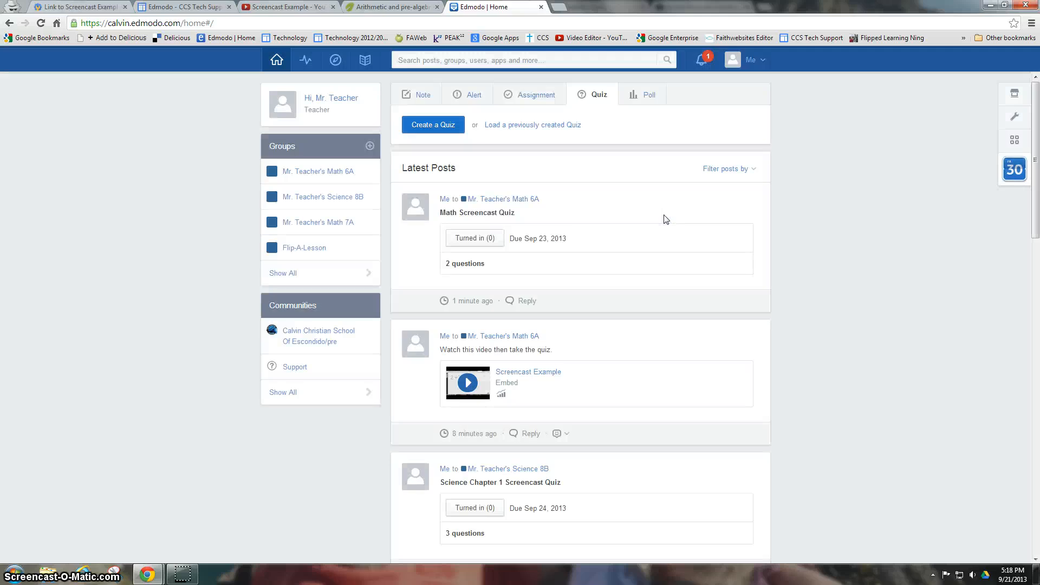